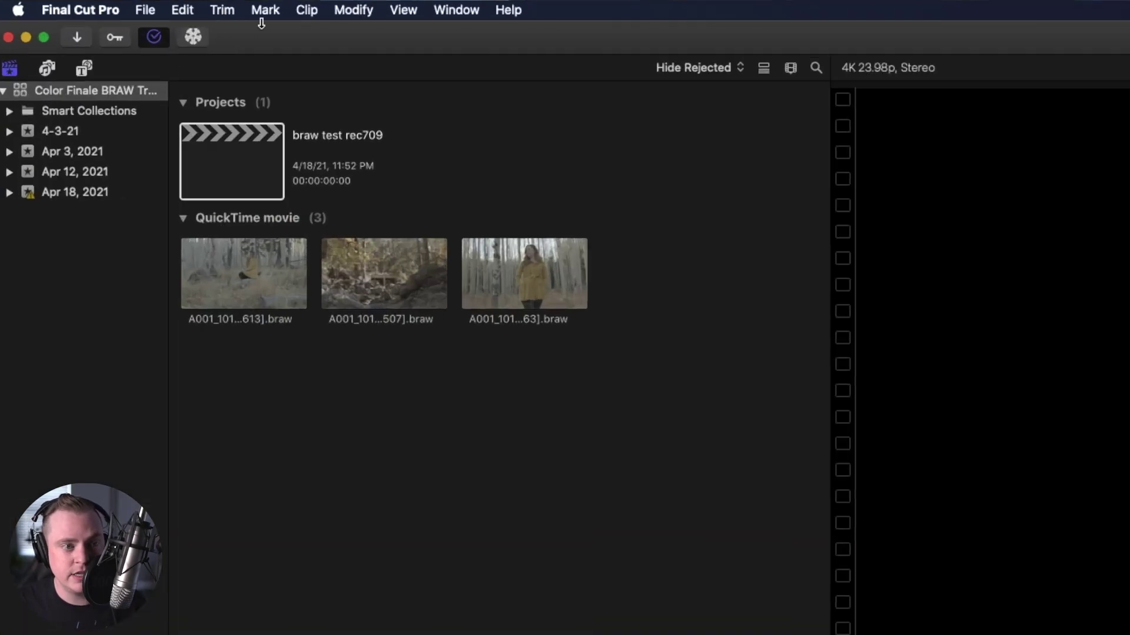
Open Color Finale Transcoder and preview A001_10130541_C085.braw, scrubbing to 05:42:00:29.
left_click(195, 36)
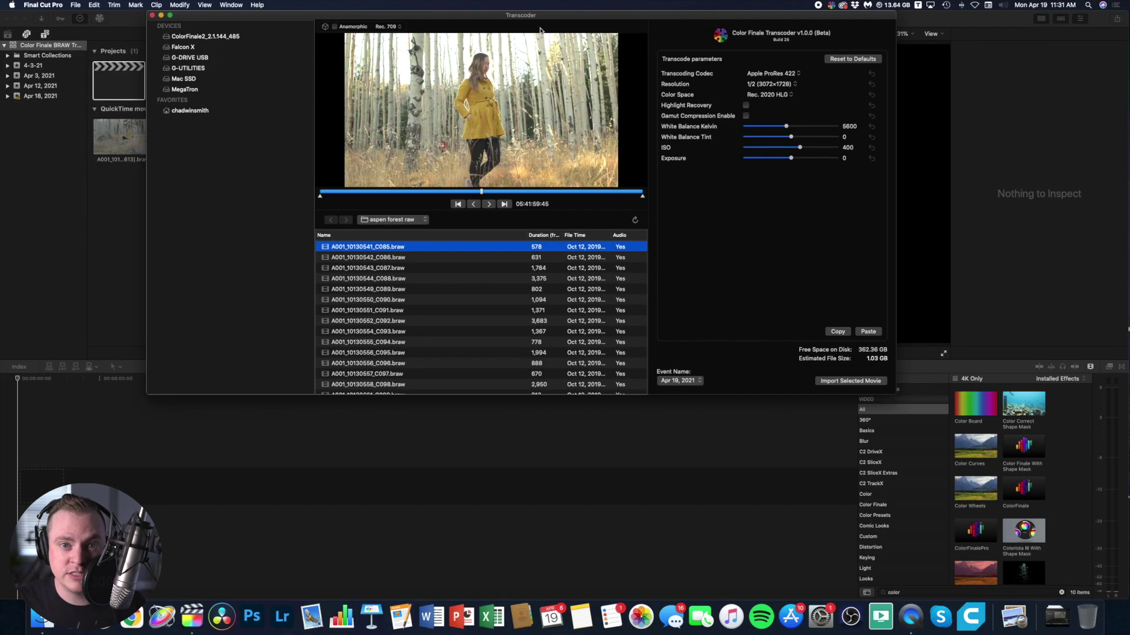
left_click(661, 436)
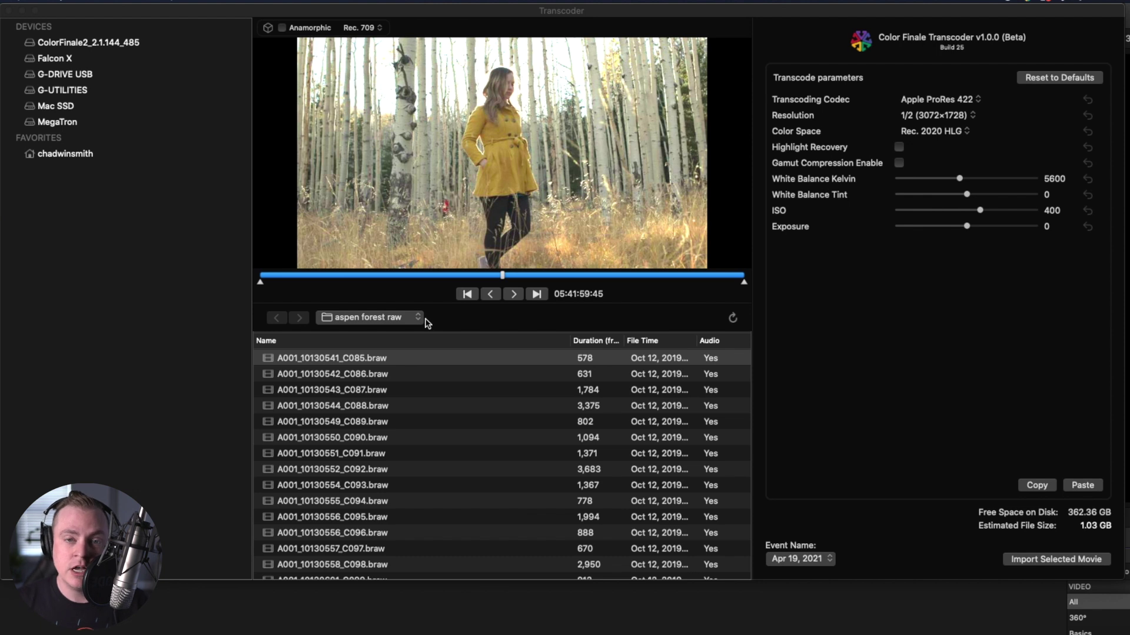
left_click(71, 186)
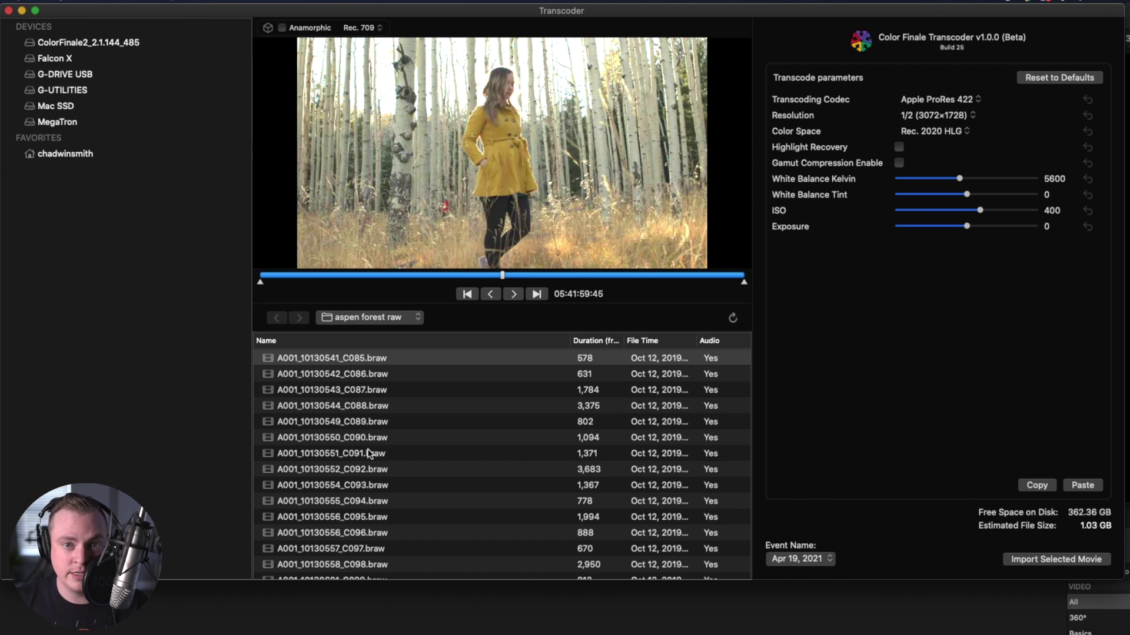
left_click(349, 363)
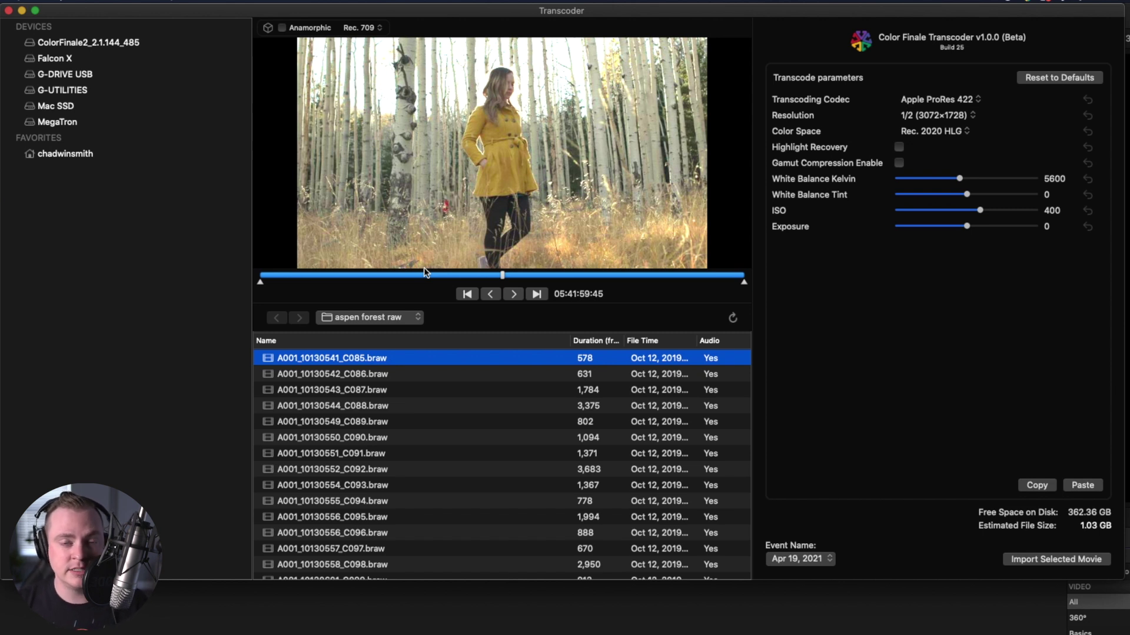
left_click_drag(387, 280, 420, 277)
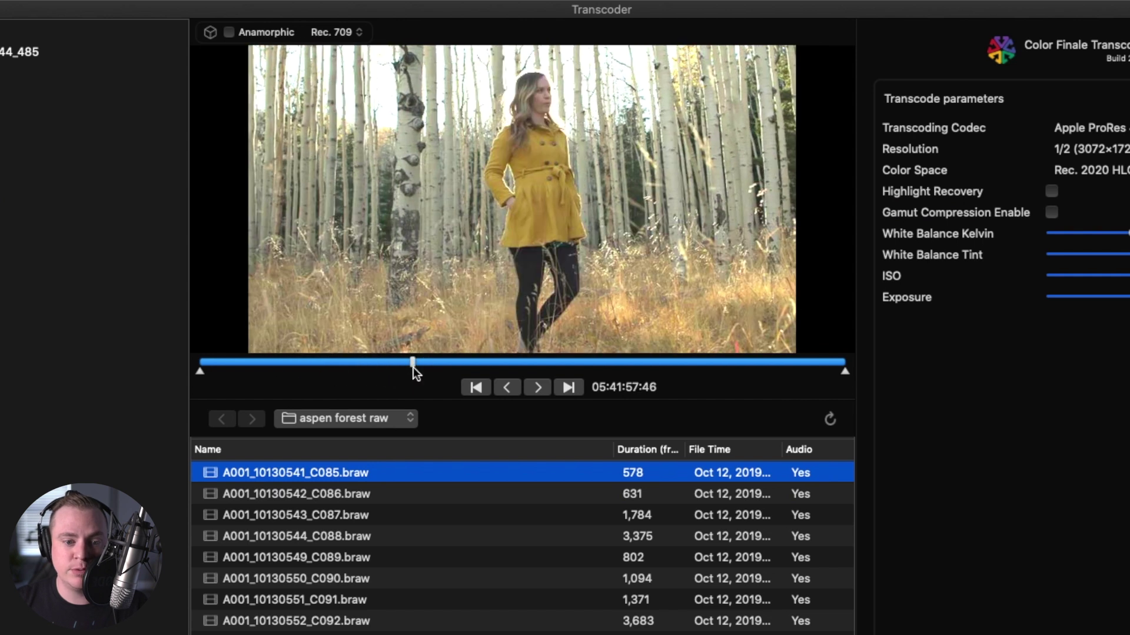
Trim C085 to a short middle section, cutting the estimated file size to 326.6 MB.
left_click_drag(413, 363, 562, 364)
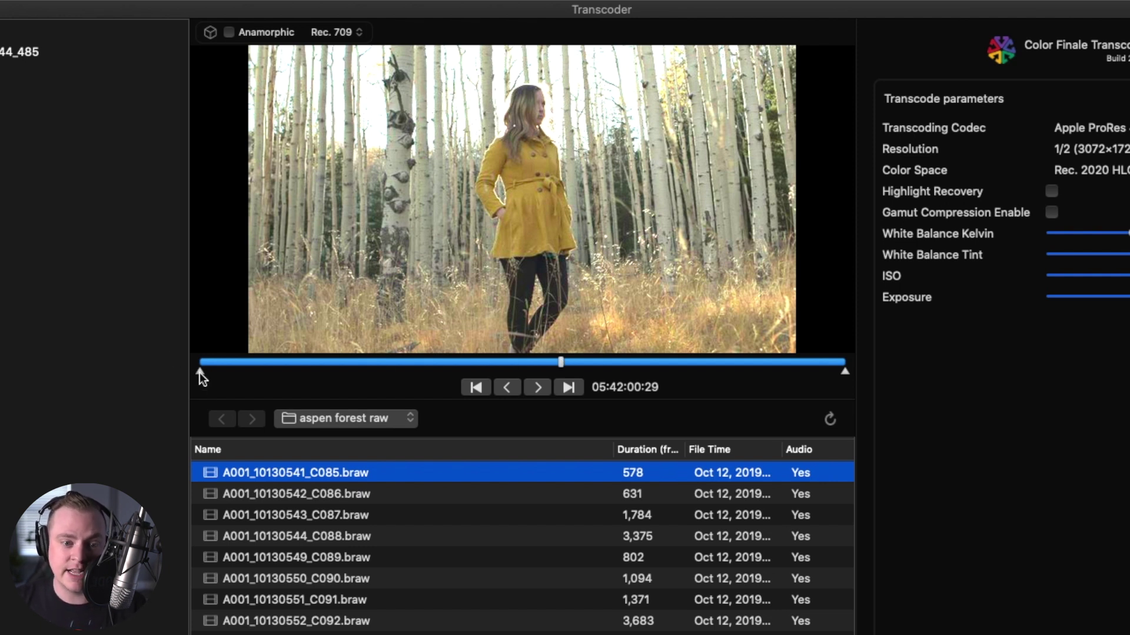
left_click_drag(199, 373, 456, 366)
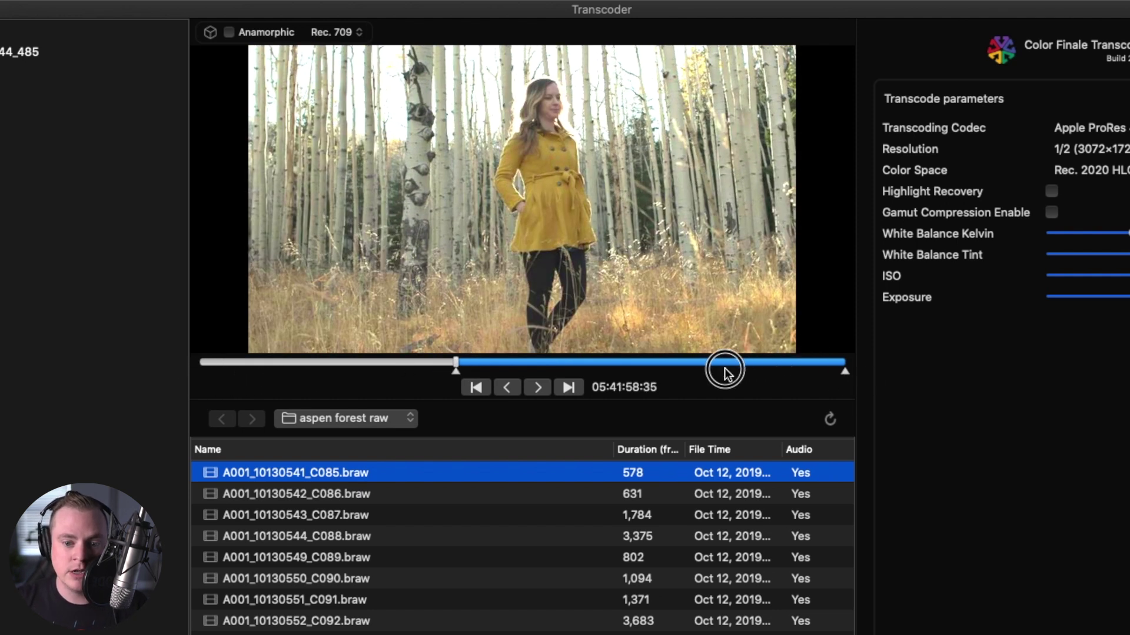
left_click_drag(845, 370, 691, 368)
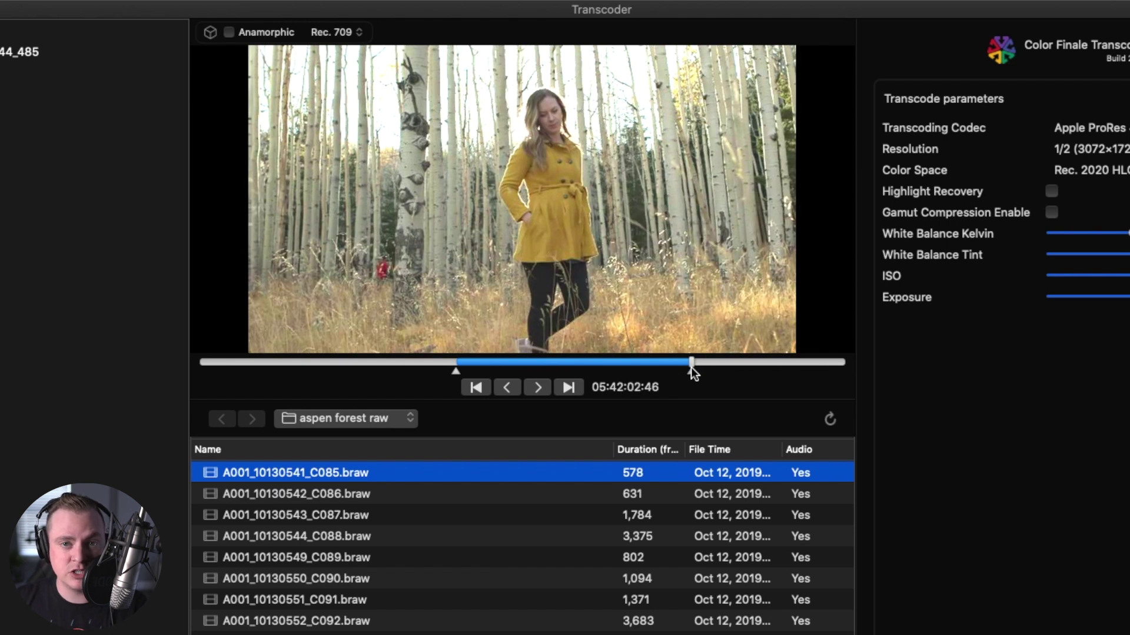
left_click_drag(694, 368, 664, 371)
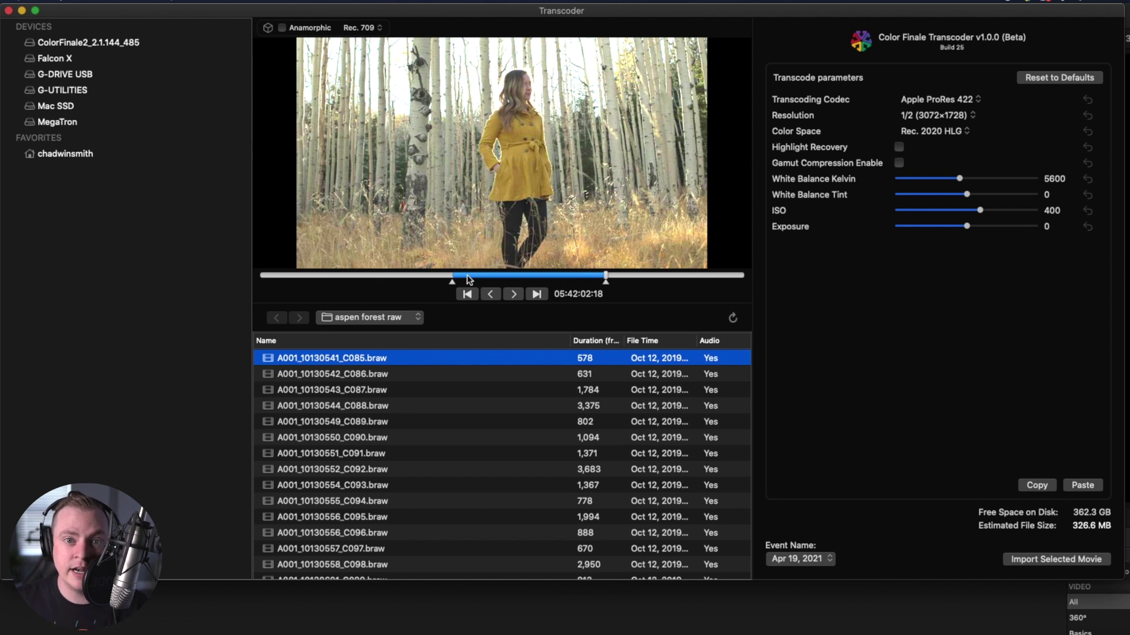
left_click_drag(469, 280, 590, 280)
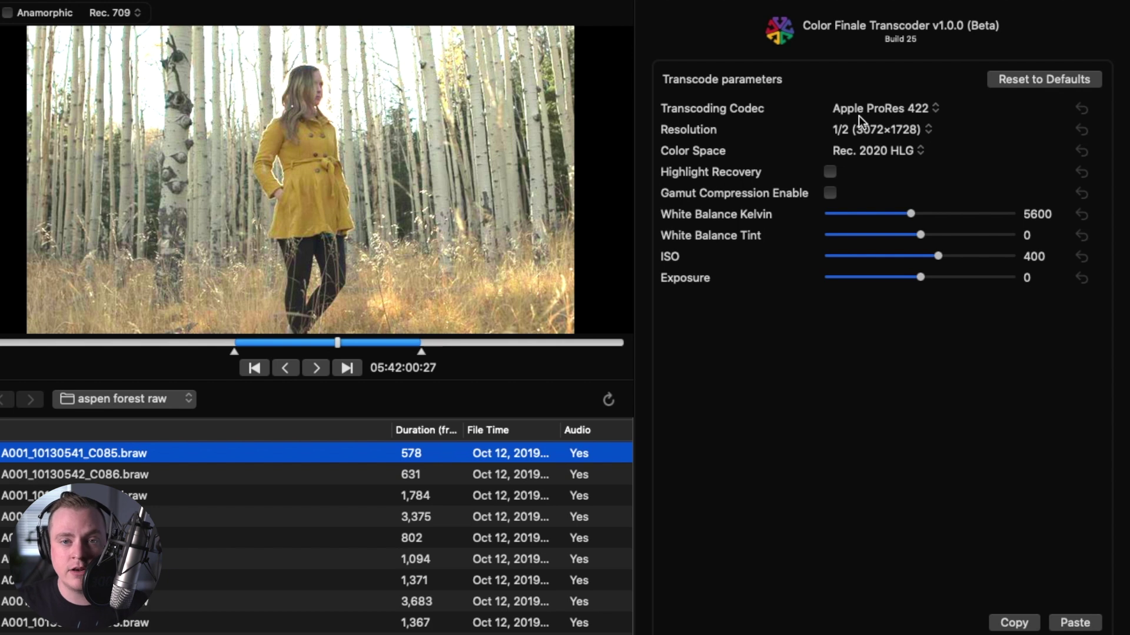
Set C085's output to Apple ProRes 422 LT, Full 6144×3456, in BMD Film, Gen 4 colour space.
left_click(859, 116)
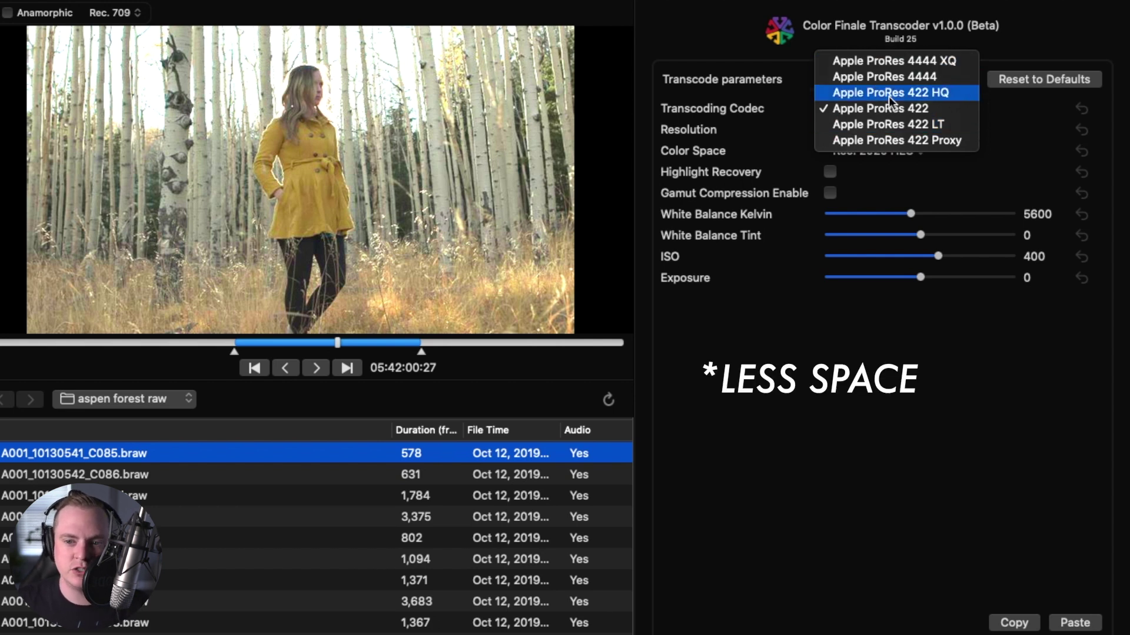
left_click(877, 123)
left_click(895, 129)
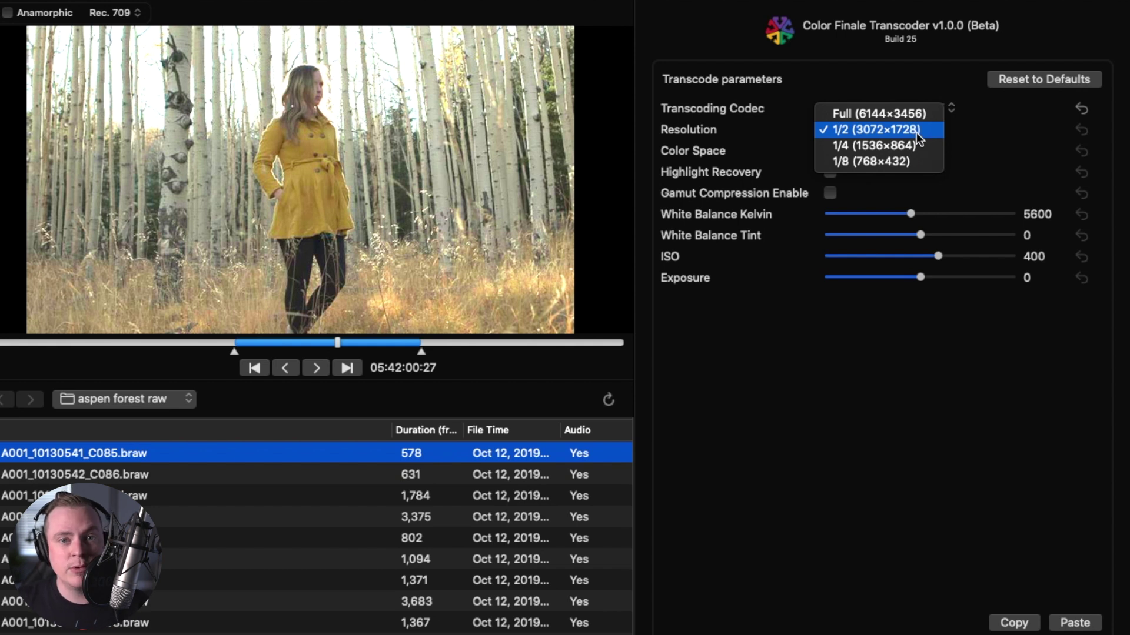
left_click(884, 113)
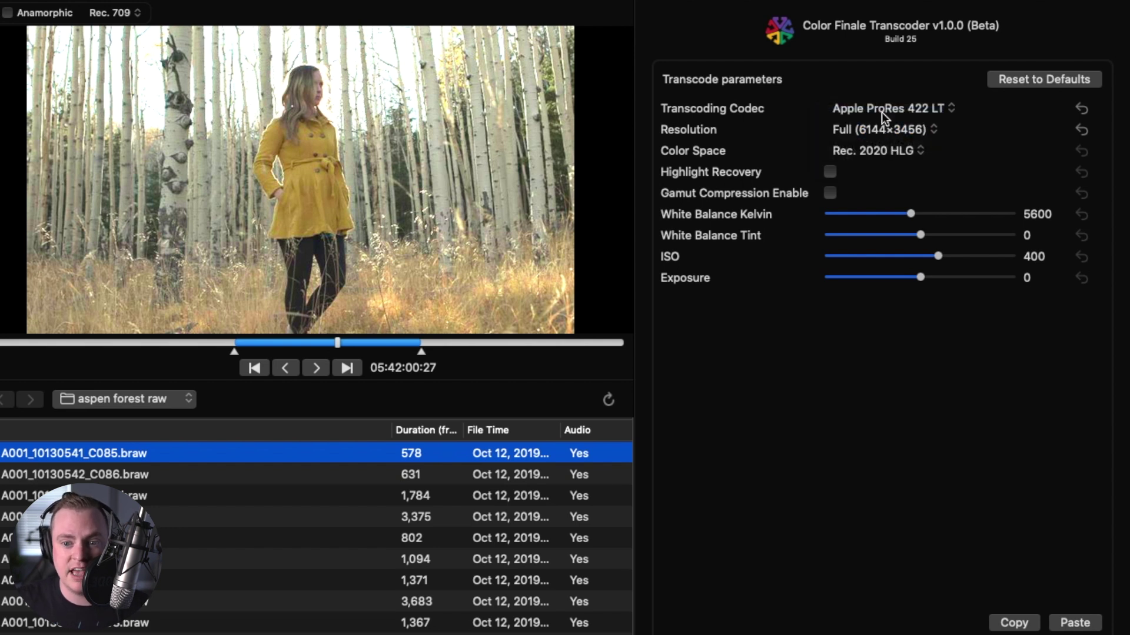
left_click(883, 152)
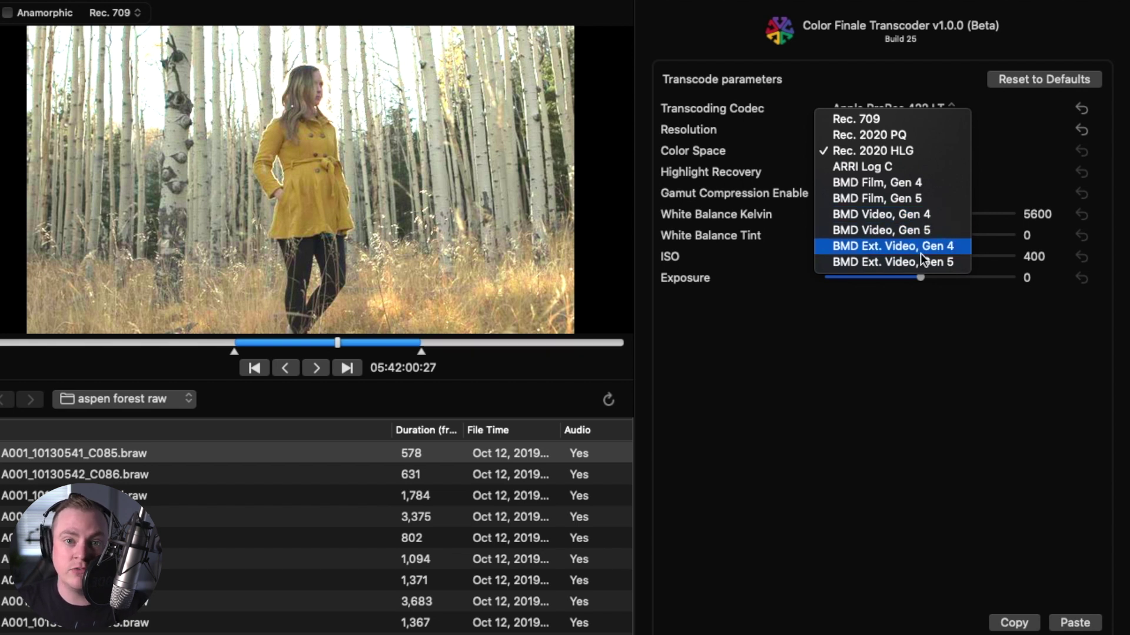
left_click(887, 183)
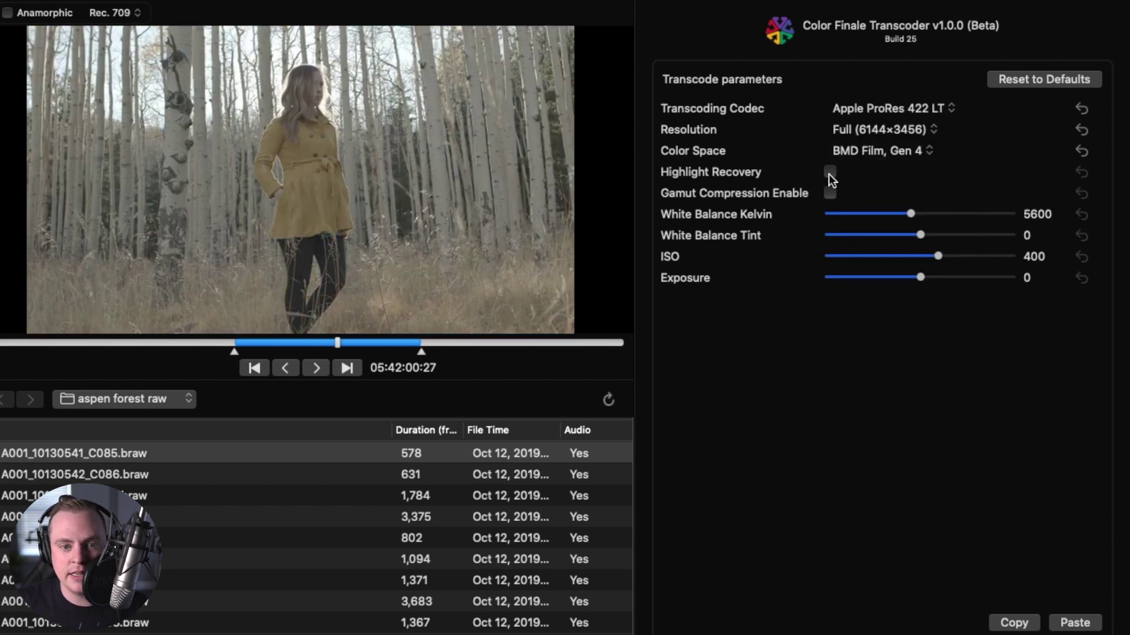
Turn on Highlight Recovery and warm the white balance to 6001 K.
left_click(830, 173)
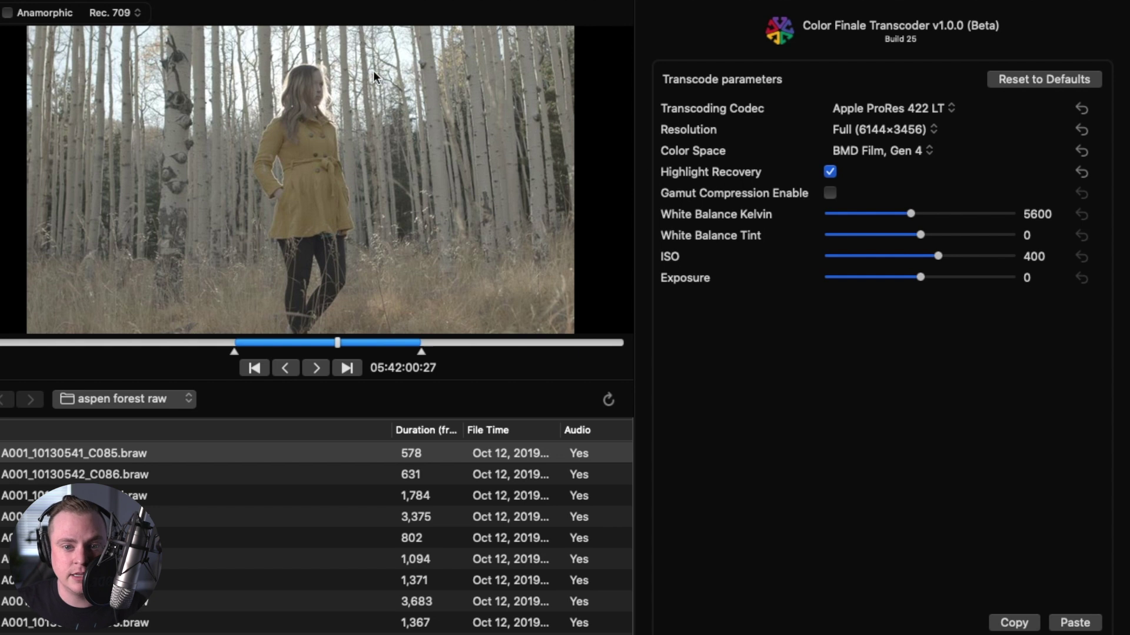
left_click(830, 172)
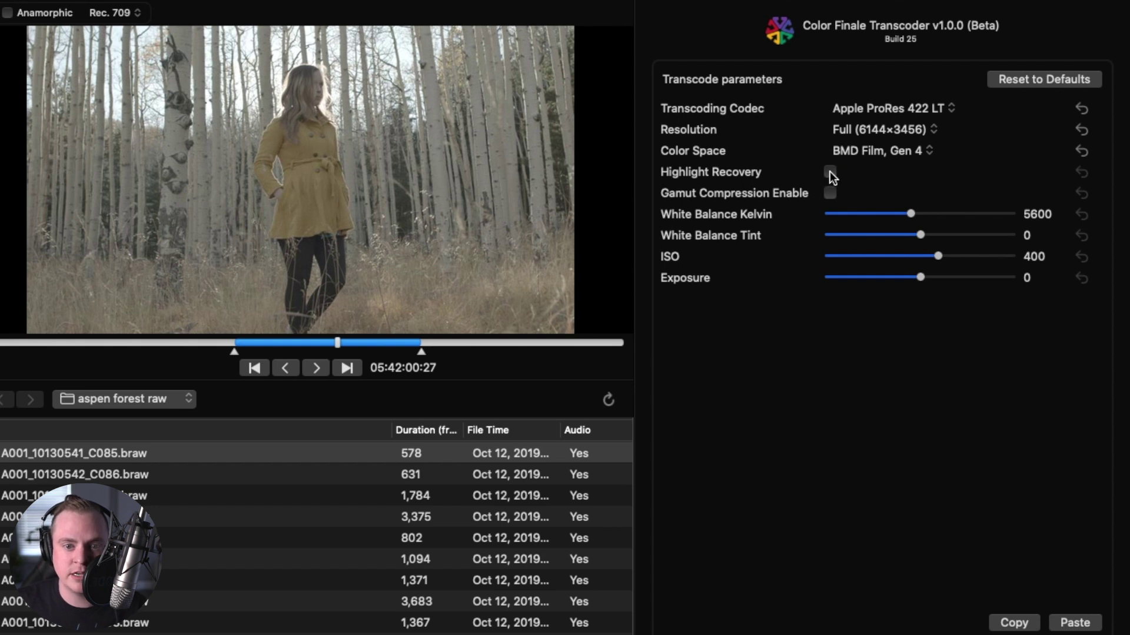
left_click(830, 172)
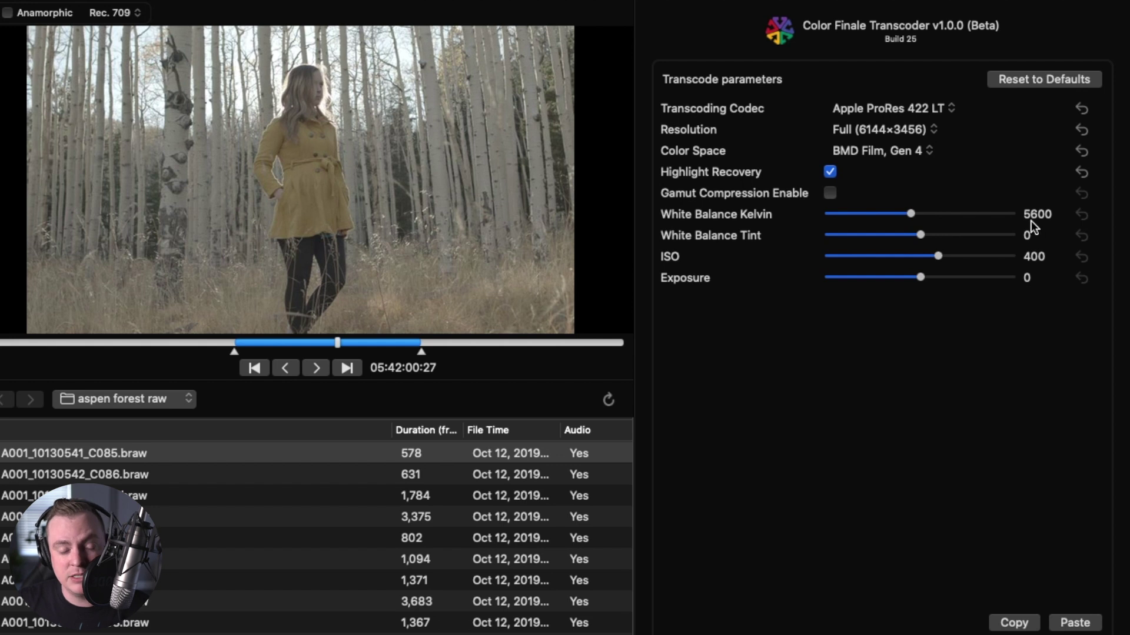
left_click_drag(912, 214, 919, 213)
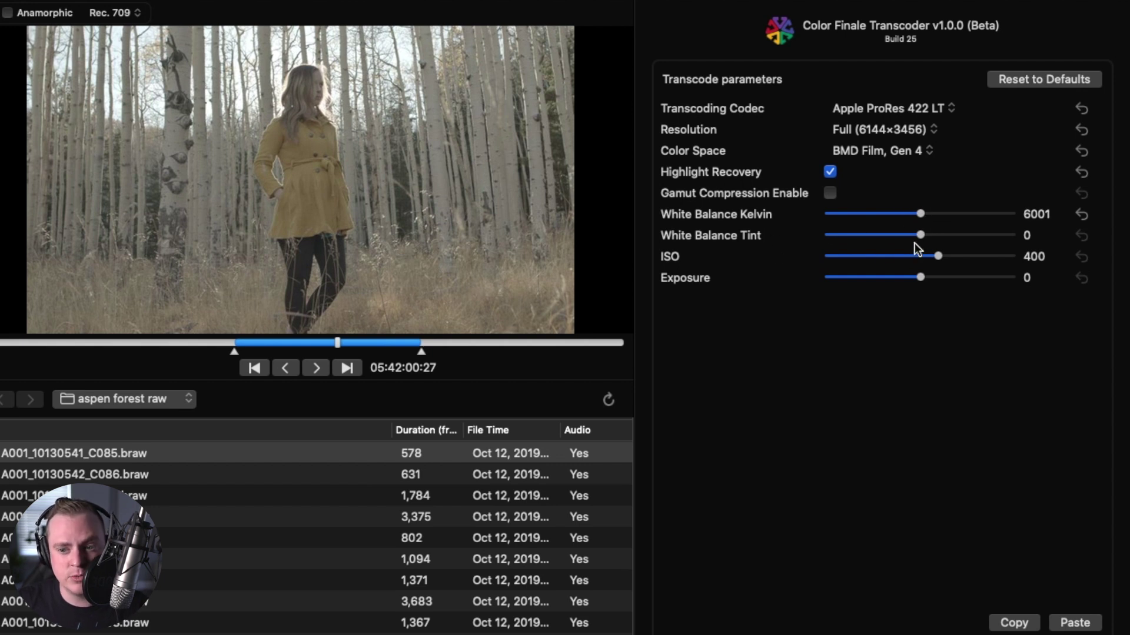
Try tint, ISO and exposure changes, reset each to default, and copy C085's settings.
left_click_drag(920, 232, 1029, 242)
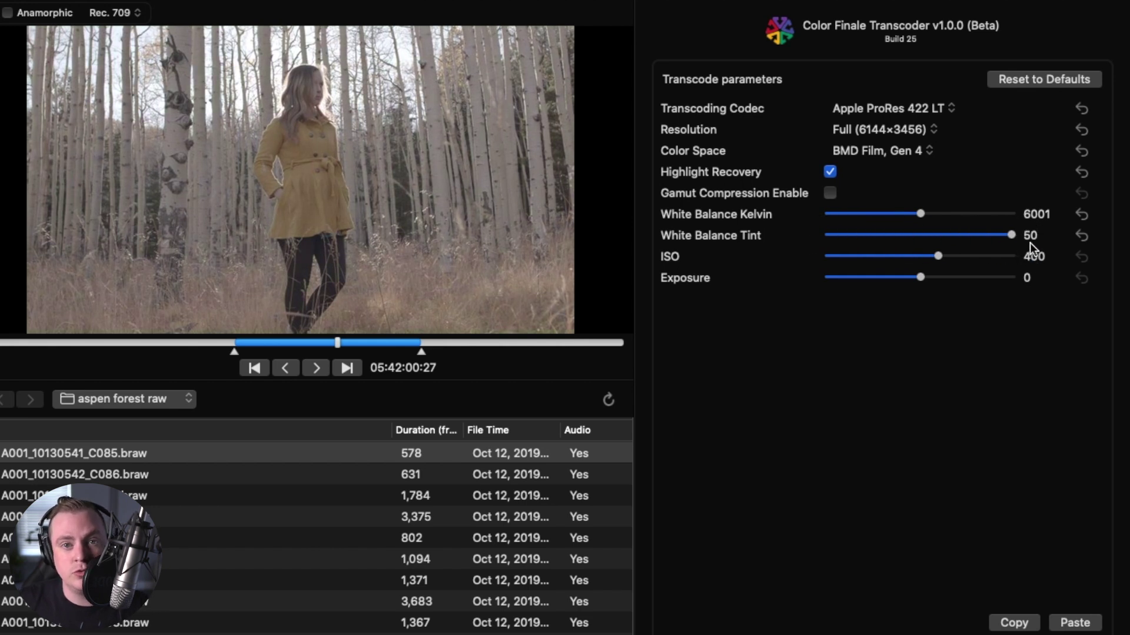
left_click(1082, 236)
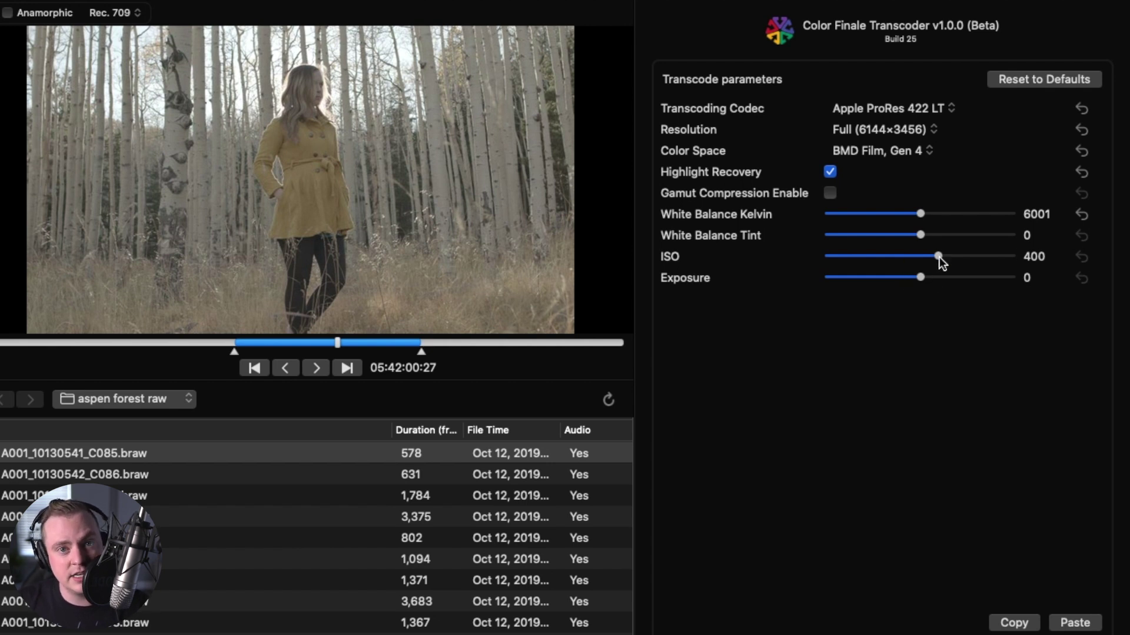
left_click_drag(939, 257, 1012, 256)
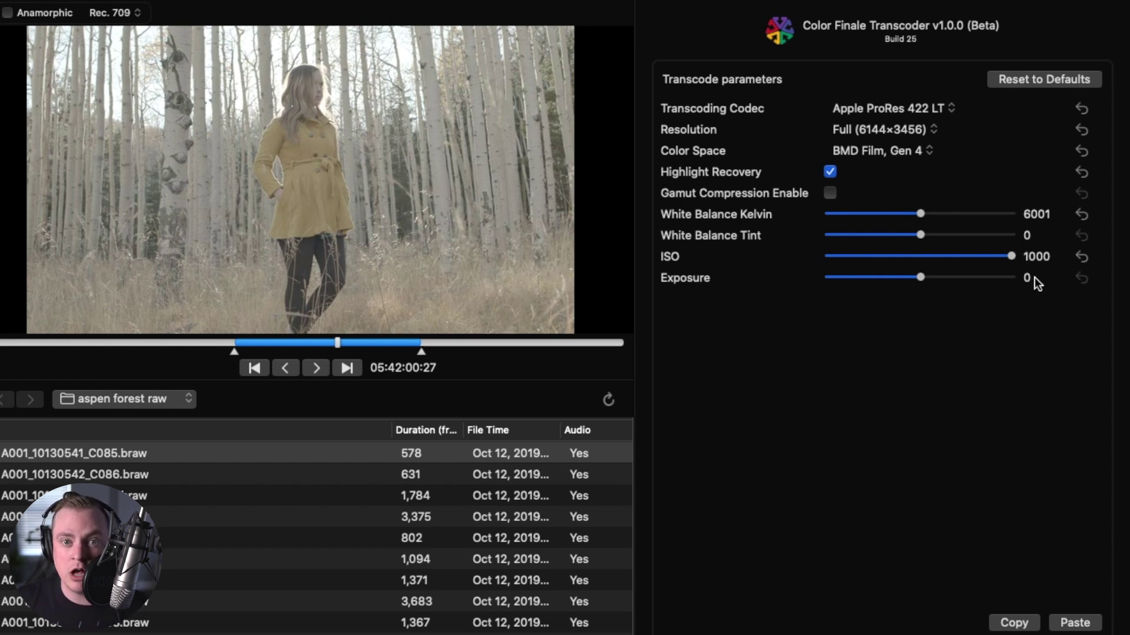
left_click(1083, 256)
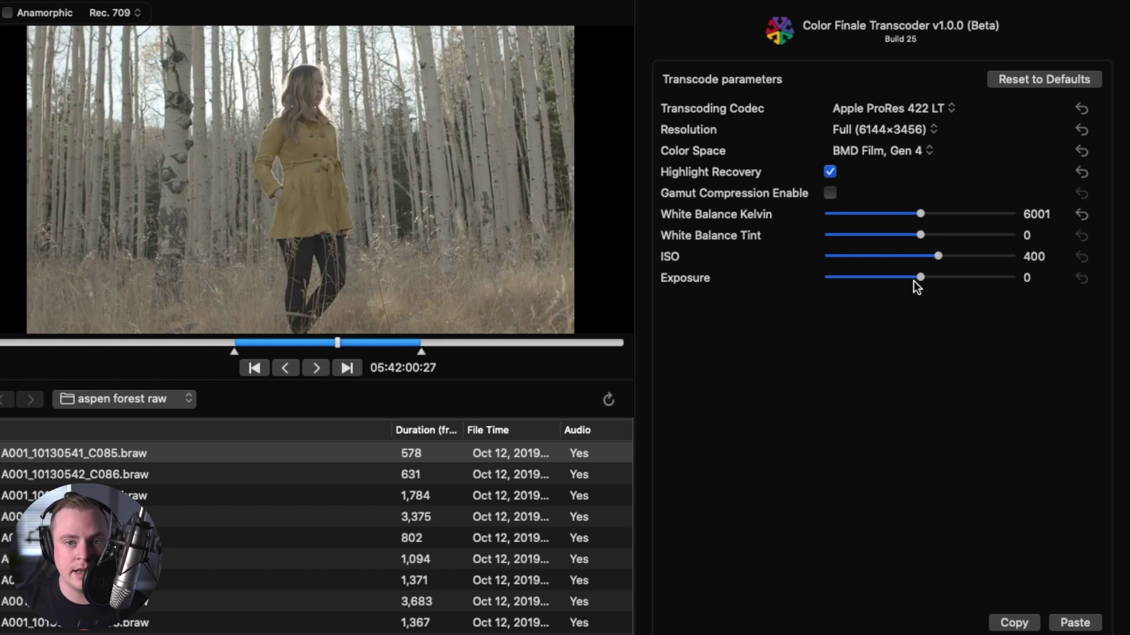
left_click_drag(922, 278, 1039, 294)
left_click(1082, 279)
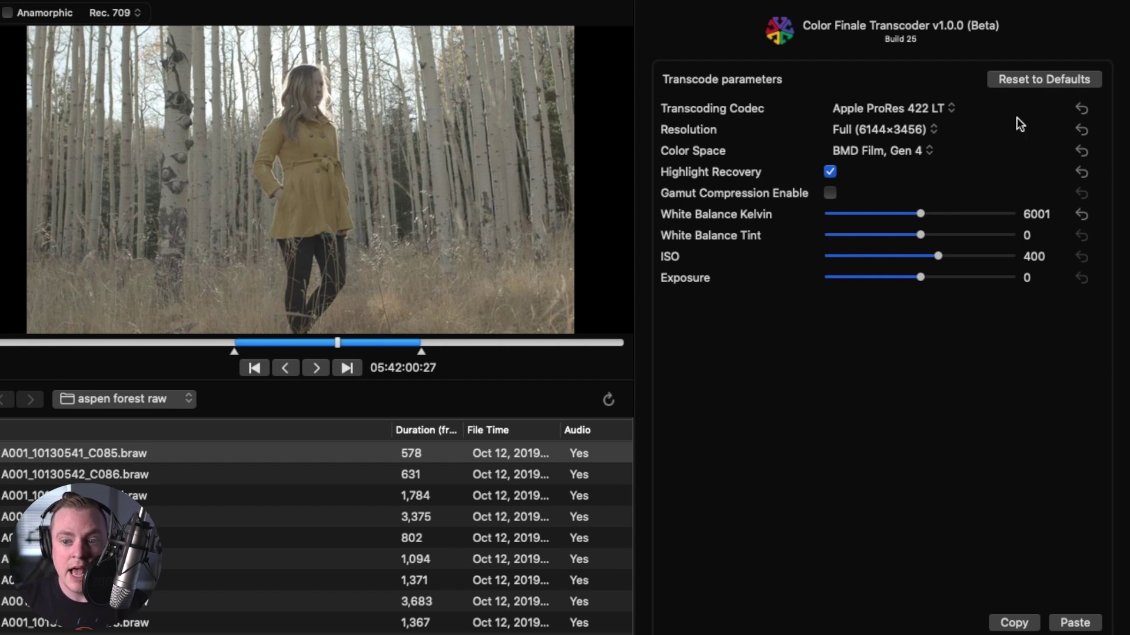
left_click(1006, 622)
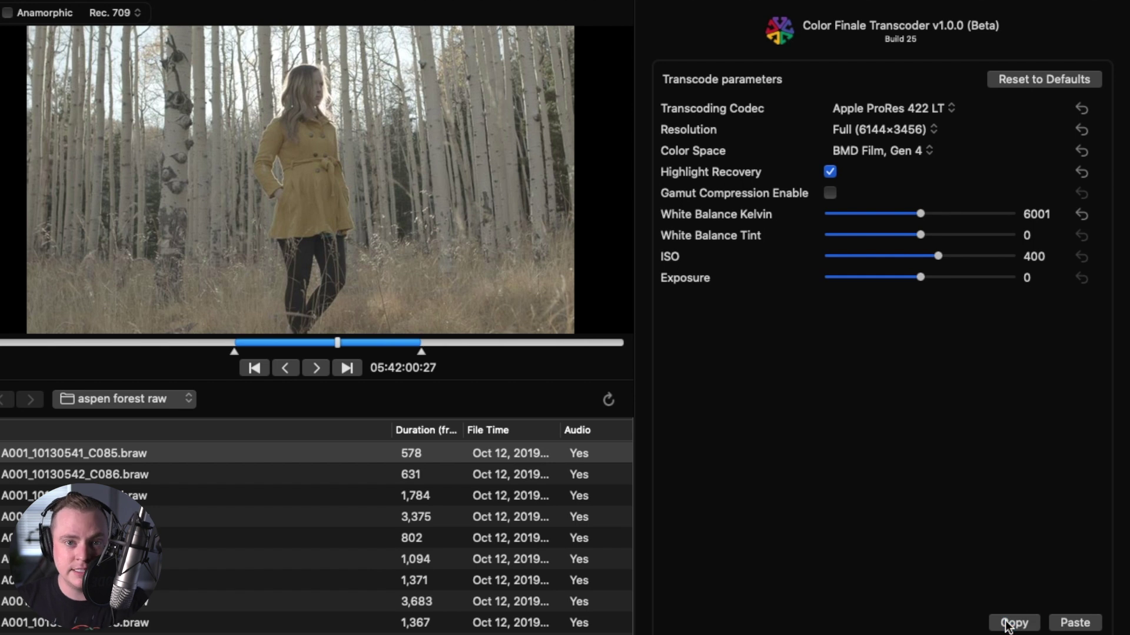
Load the C086 clip and trim it to a short range.
left_click(96, 474)
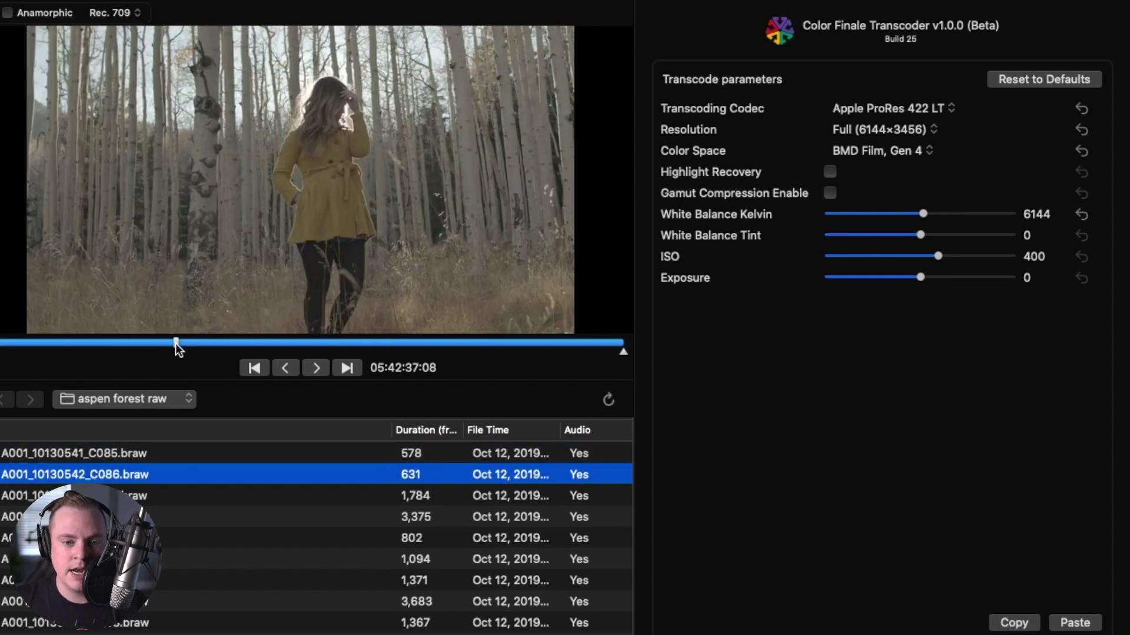
left_click_drag(235, 344, 337, 349)
left_click_drag(2, 351, 298, 352)
left_click_drag(622, 353, 440, 352)
left_click_drag(315, 346, 422, 346)
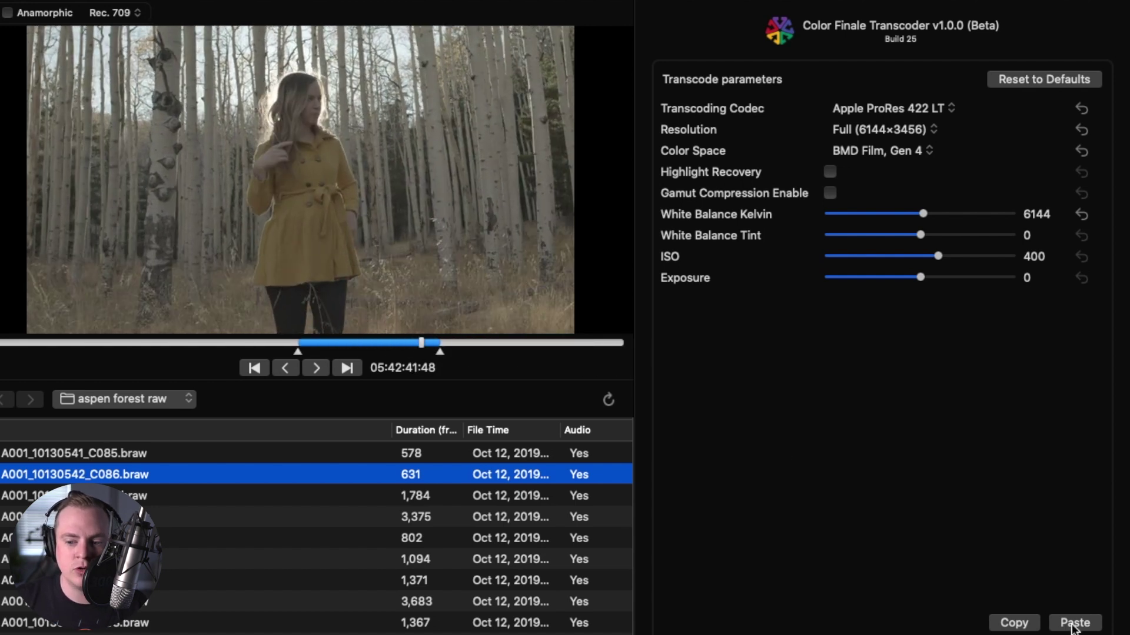
Paste C085's settings onto C086, bringing the estimate to 1.52 GB, and reselect C085.
left_click(1074, 622)
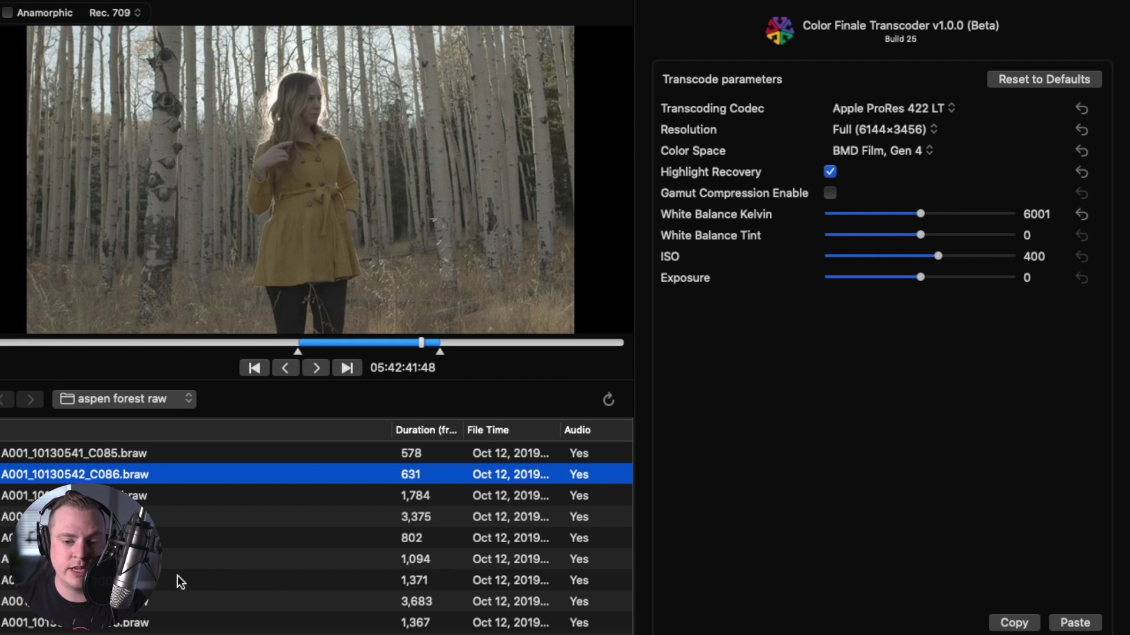
scroll(177, 577, "down", 5)
scroll(173, 574, "down", 2)
scroll(178, 571, "down", 5)
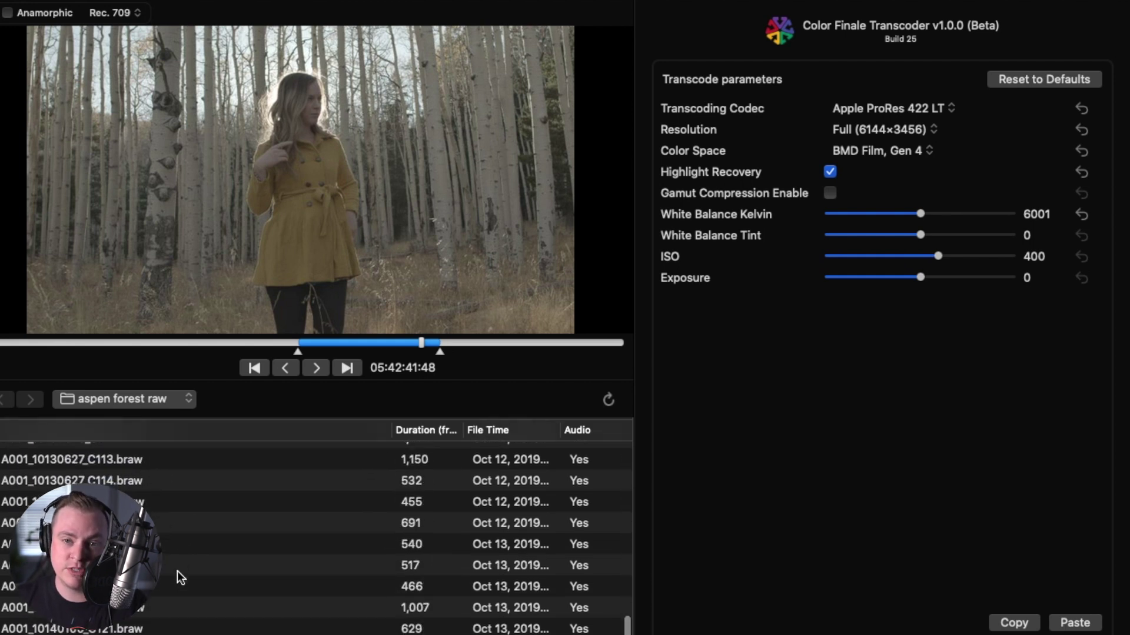
scroll(178, 571, "up", 10)
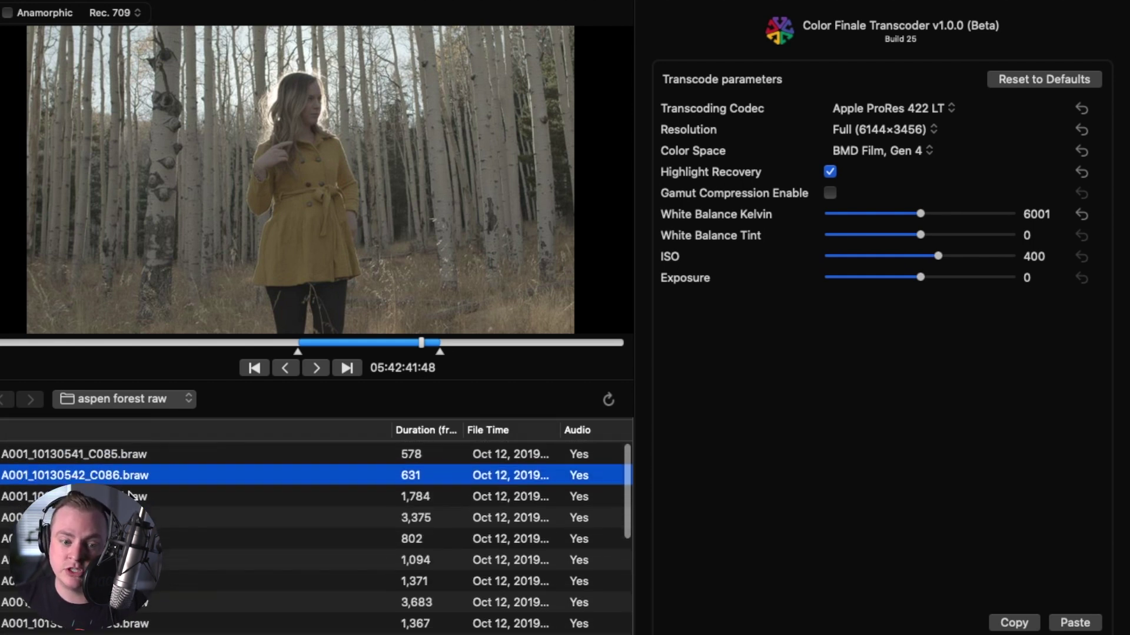
left_click(133, 461)
Import the selected C085 and C086 clips into the Color Finale BRAW Transcoder library.
left_click(132, 476, "shift")
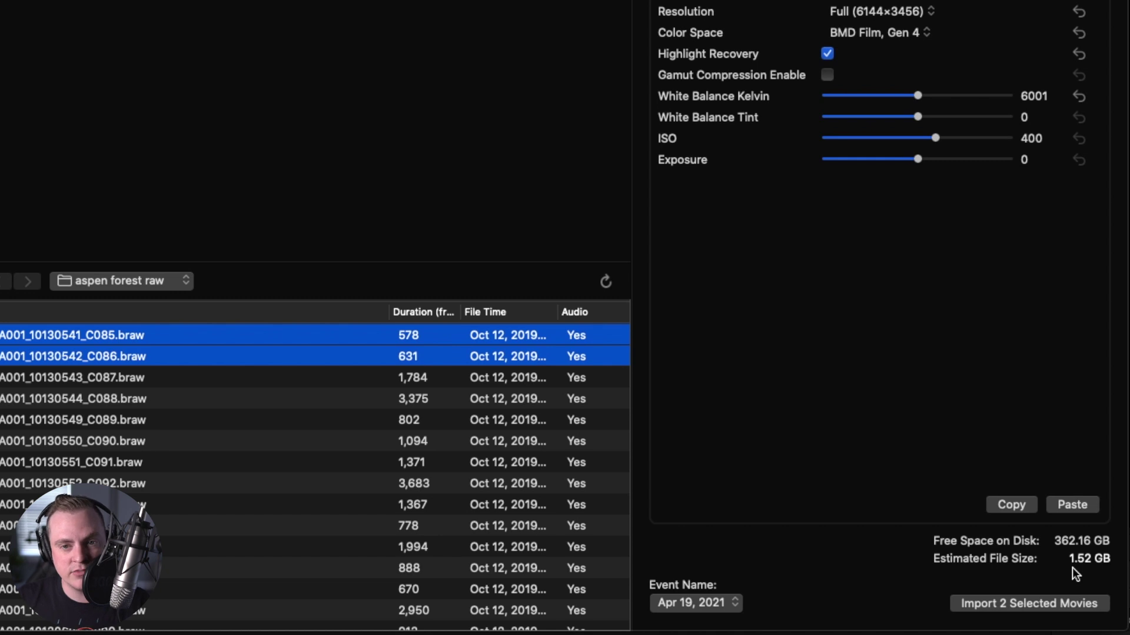
left_click(1037, 607)
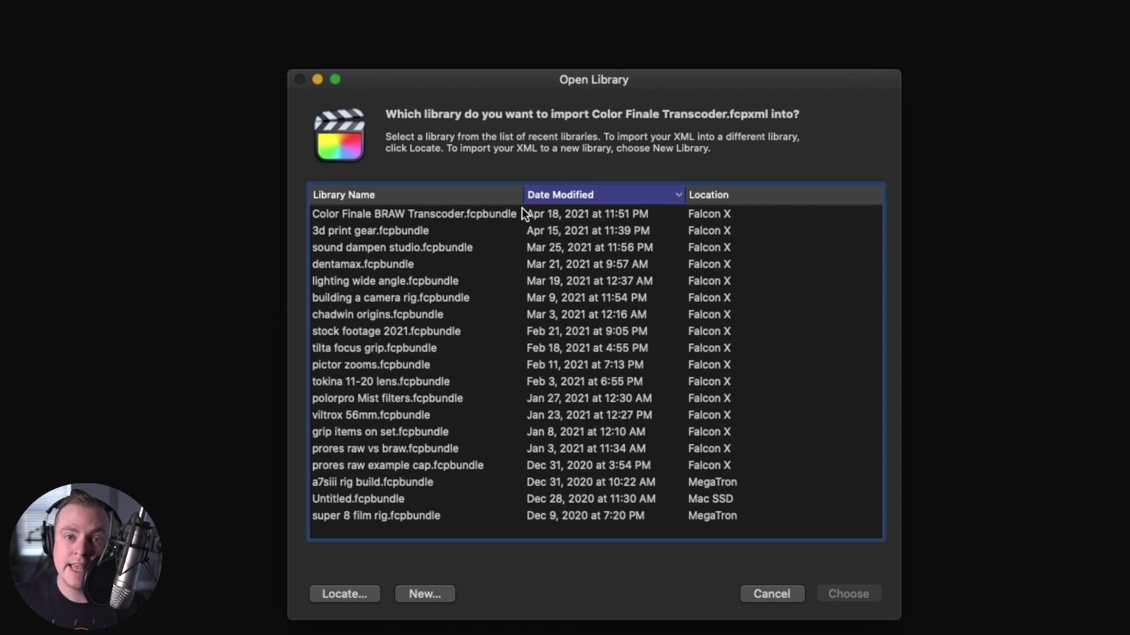
left_click(434, 218)
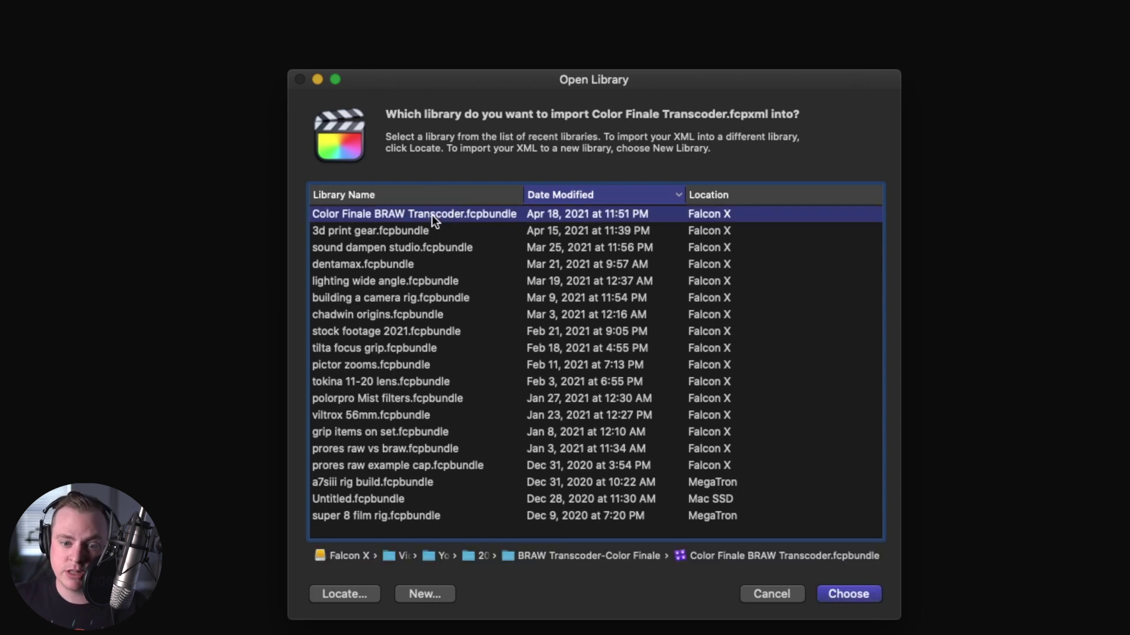
left_click(841, 600)
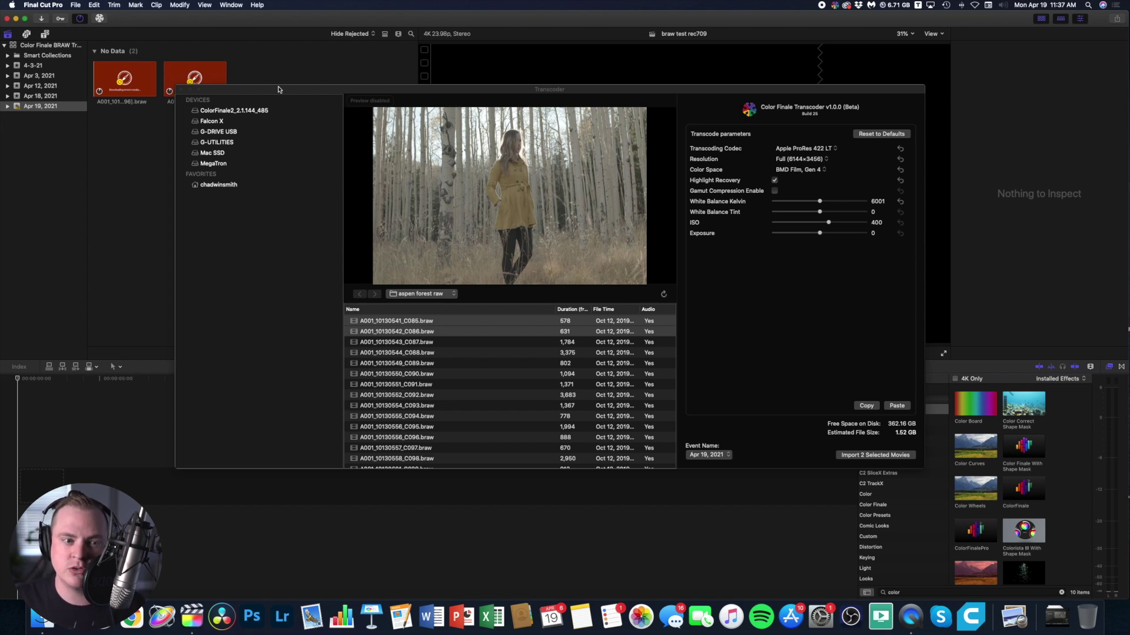
left_click(213, 98)
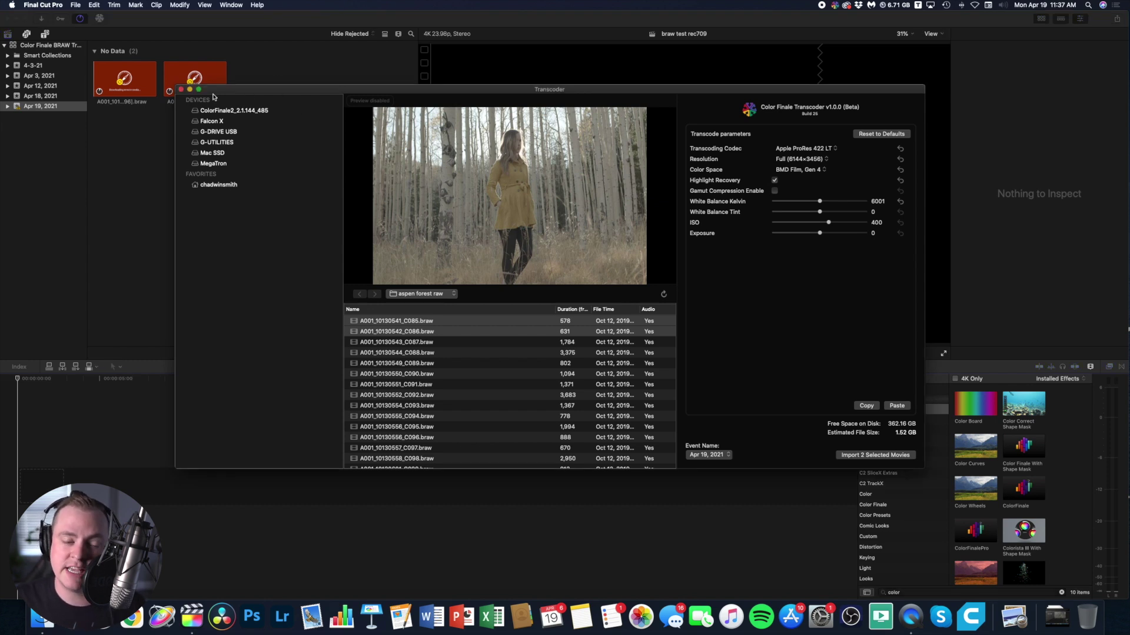
Close the transcoder and place the second transcoded clip into the braw test rec709 timeline.
left_click(182, 90)
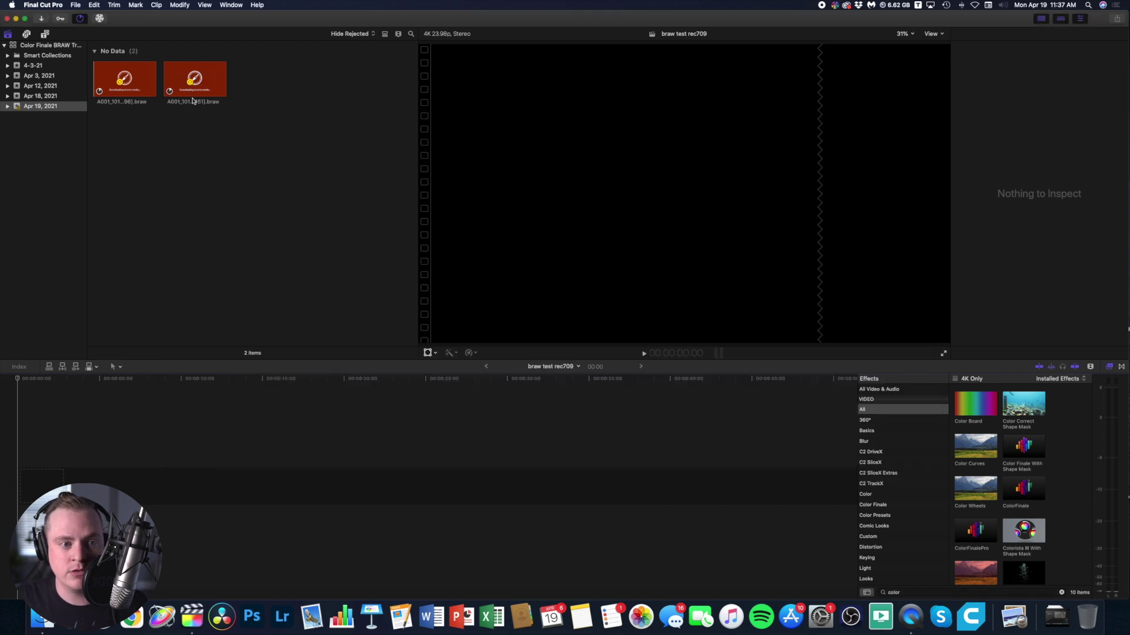
left_click(132, 88)
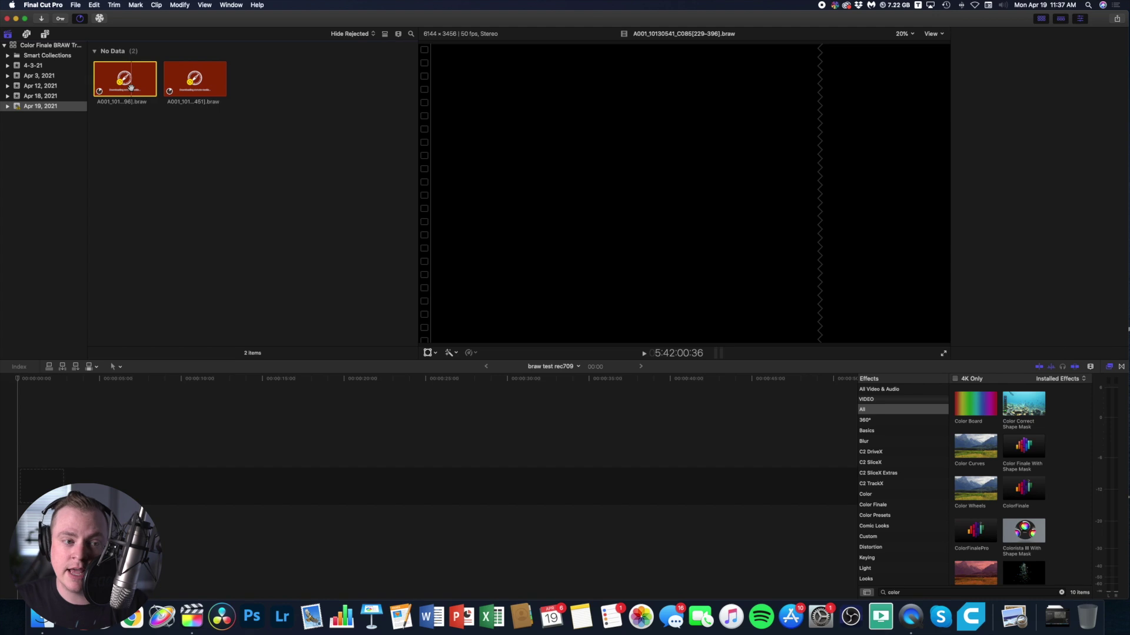
left_click(191, 87)
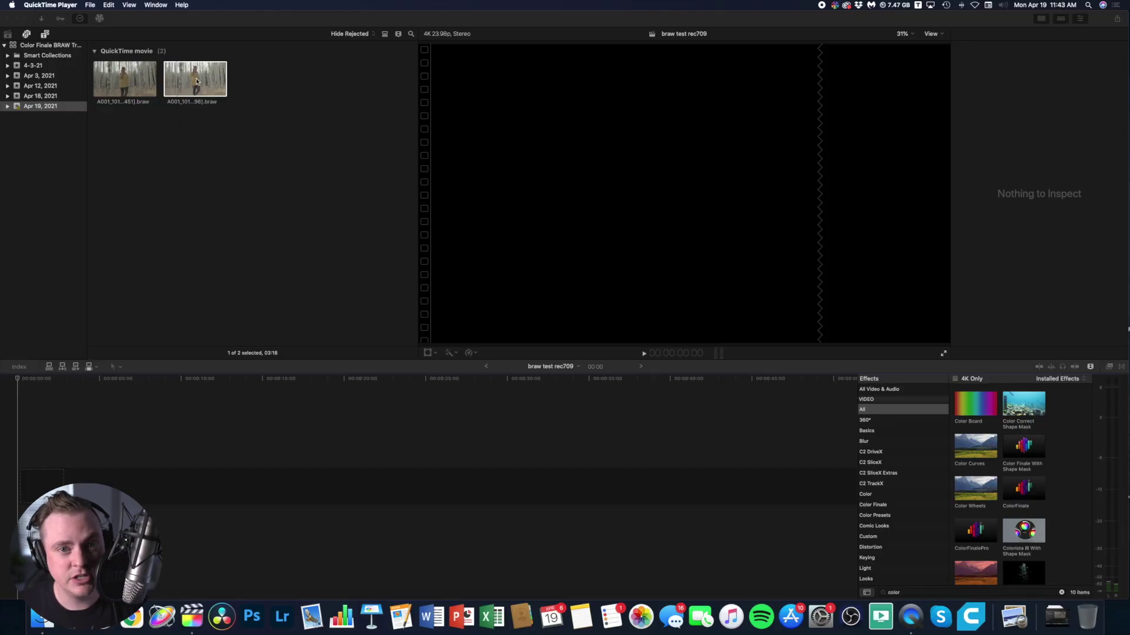
left_click_drag(192, 80, 0, 427)
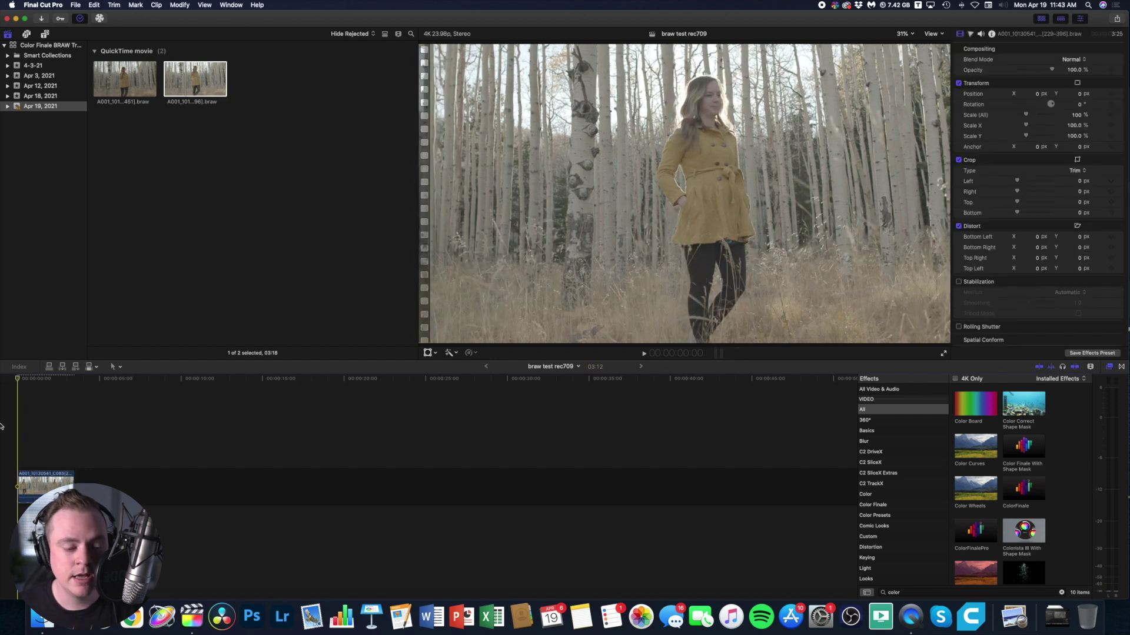
Retime the timeline clip to Automatic Speed slow motion at 48%, stretching it to 07:07.
key("space")
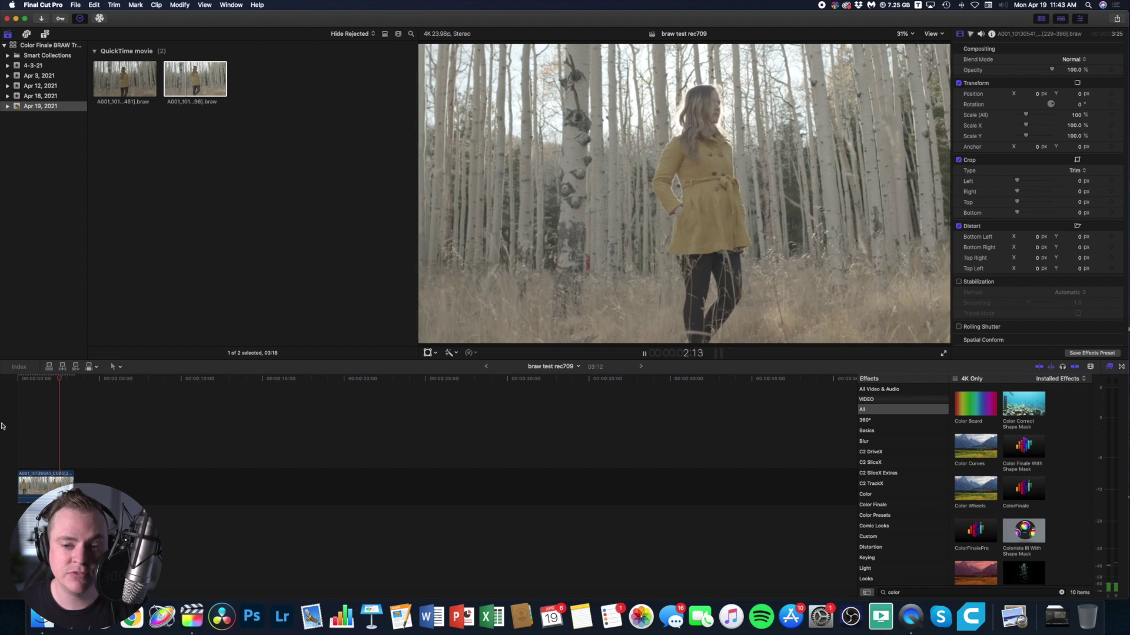
key("space")
left_click(36, 423)
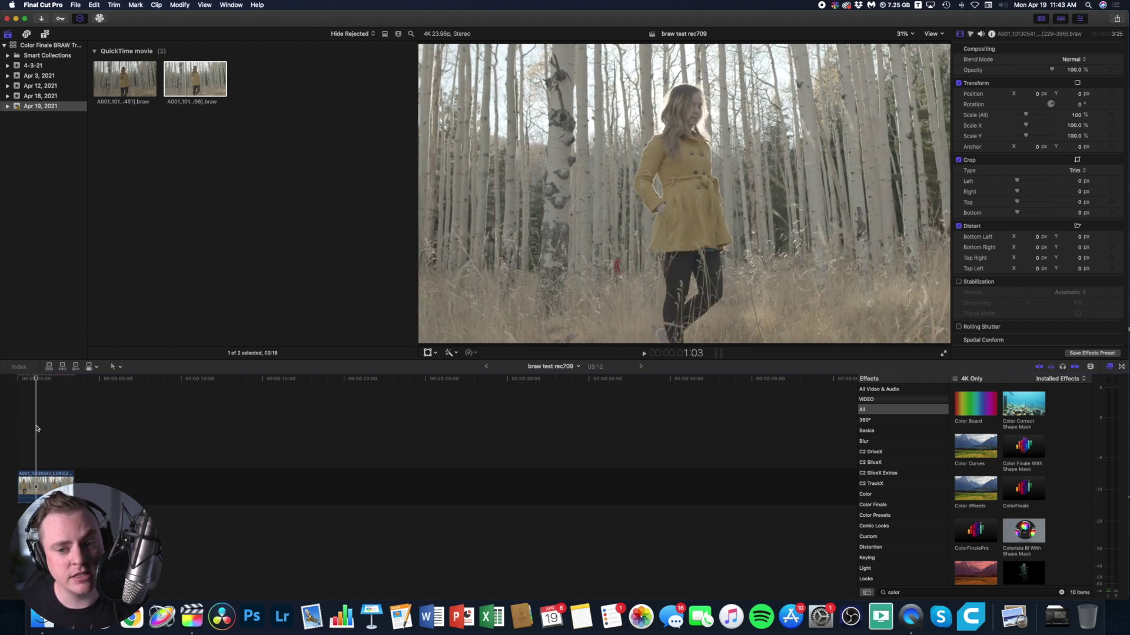
left_click(42, 487)
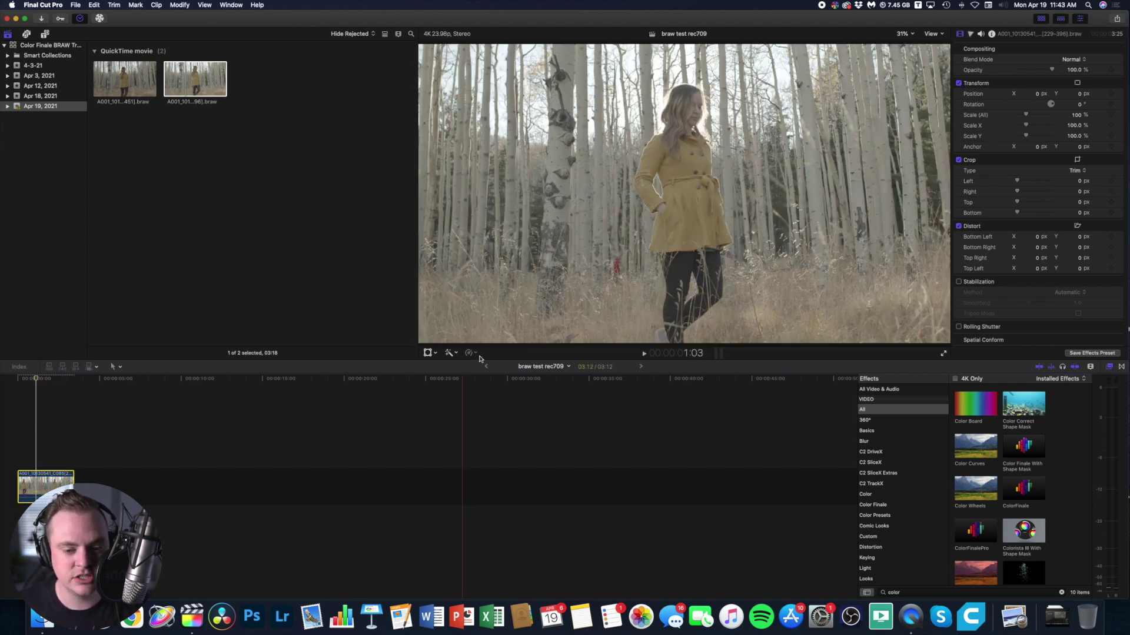
left_click(475, 354)
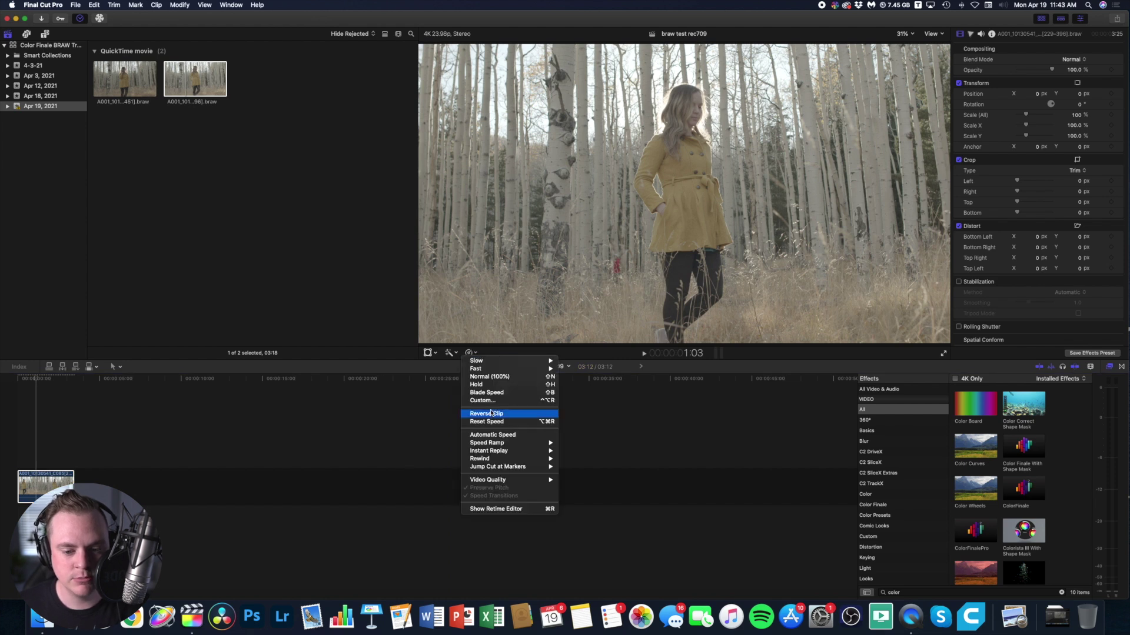
left_click(492, 435)
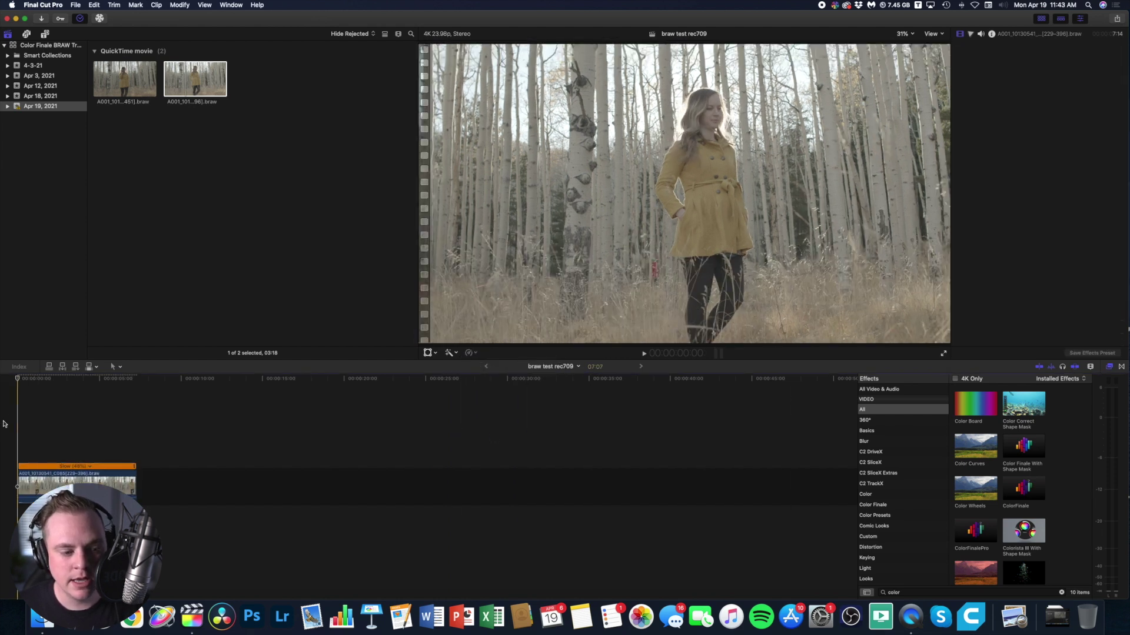
key("space")
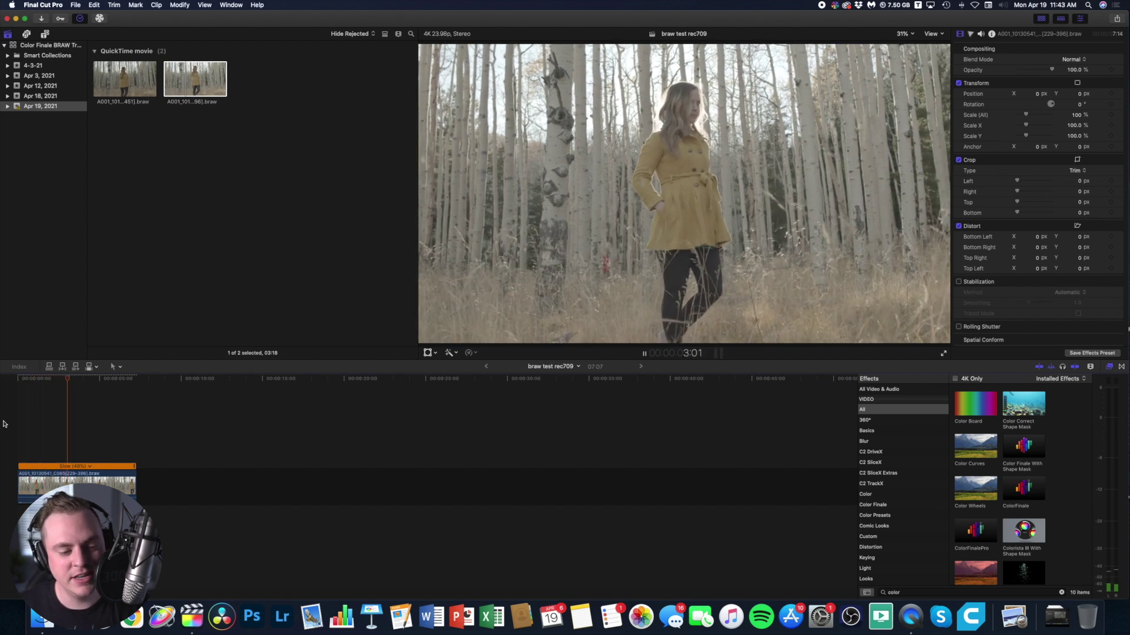
Add a Custom LUT effect to the clip using BMPCC4K_6K_Natural_Rec709_V3.
key("j")
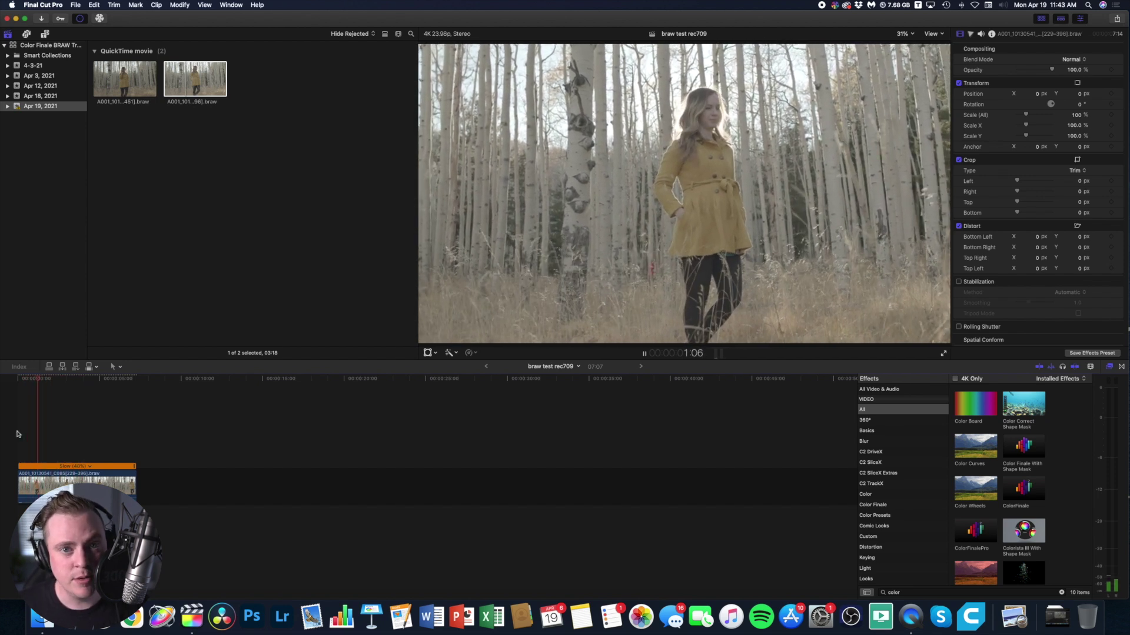
key("space")
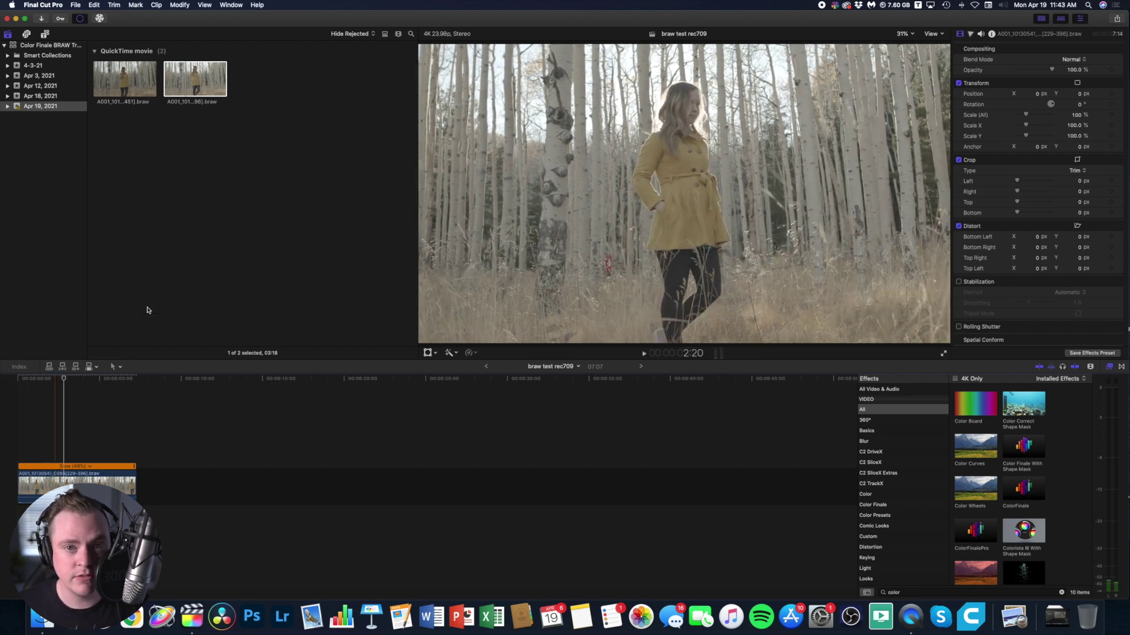
left_click(912, 592)
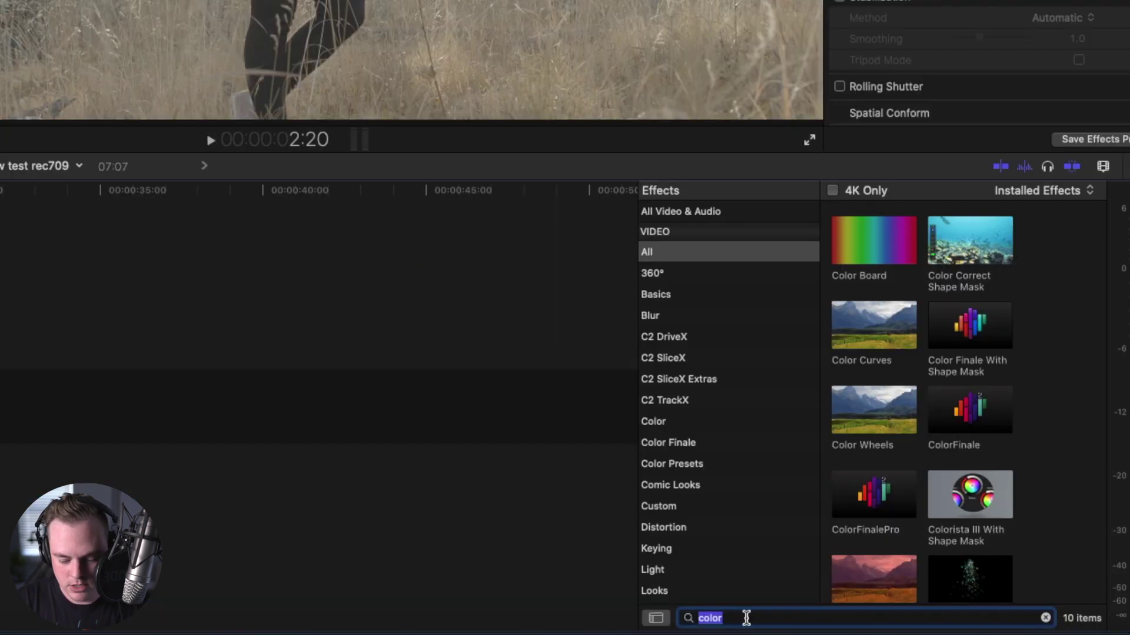
type("lut")
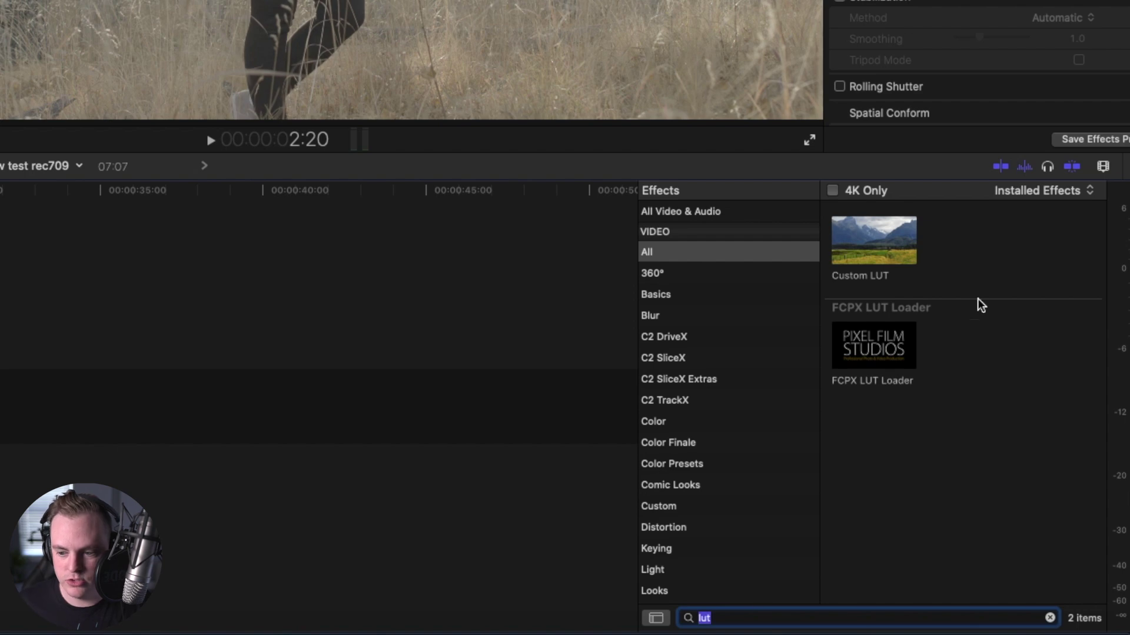
double_click(873, 240)
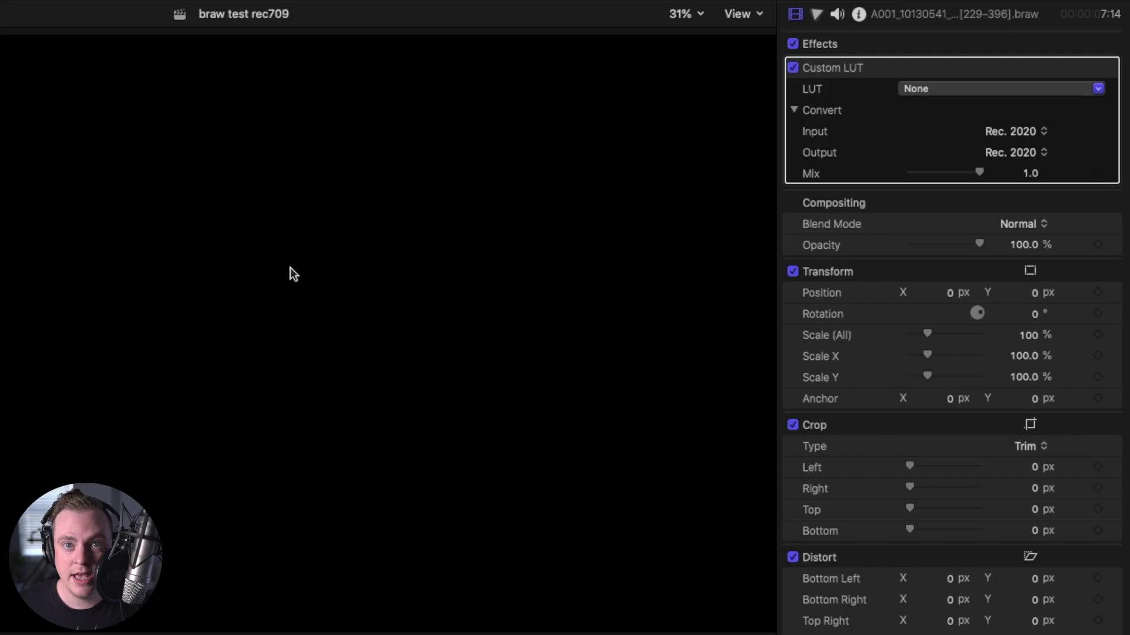
left_click(990, 91)
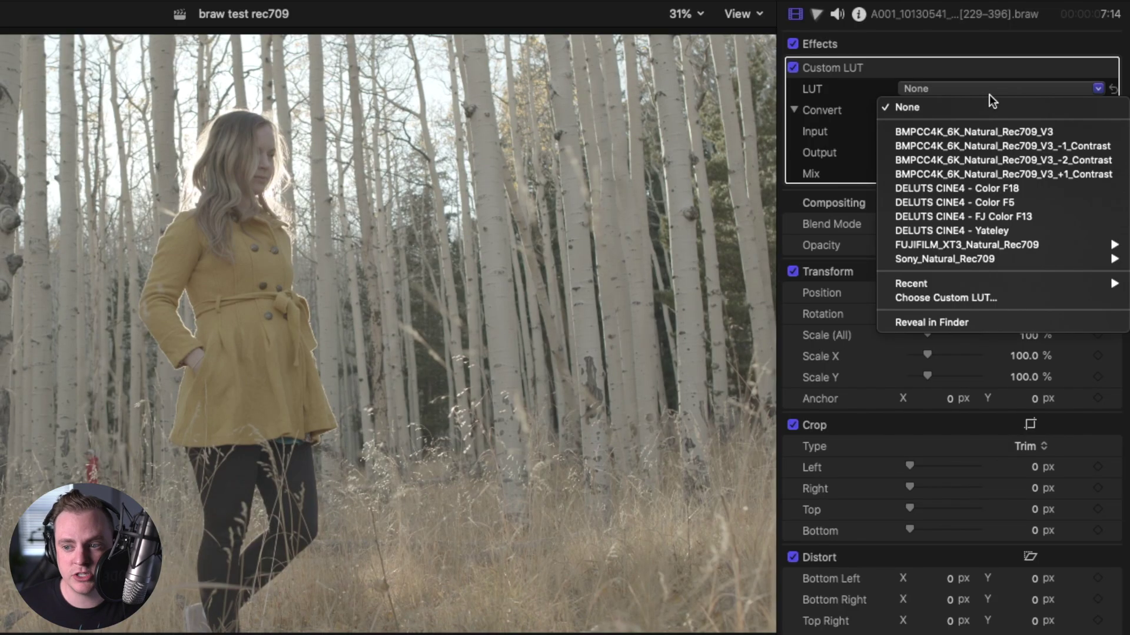
left_click(980, 132)
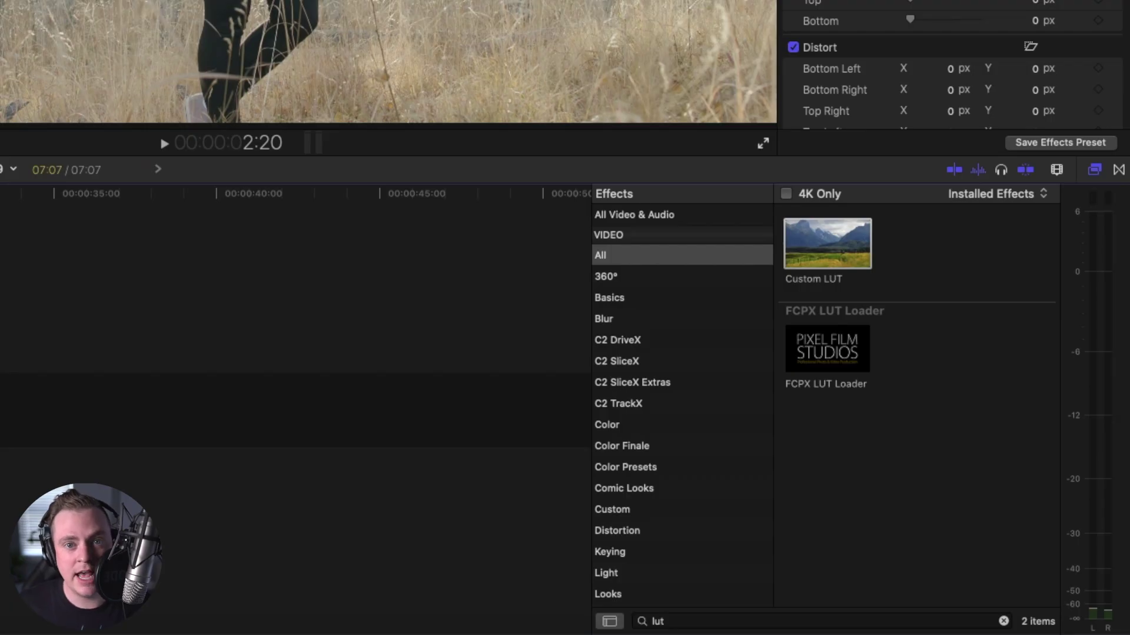
double_click(714, 618)
Find the ColorFinalePro effect and apply it to the timeline clip.
type("co")
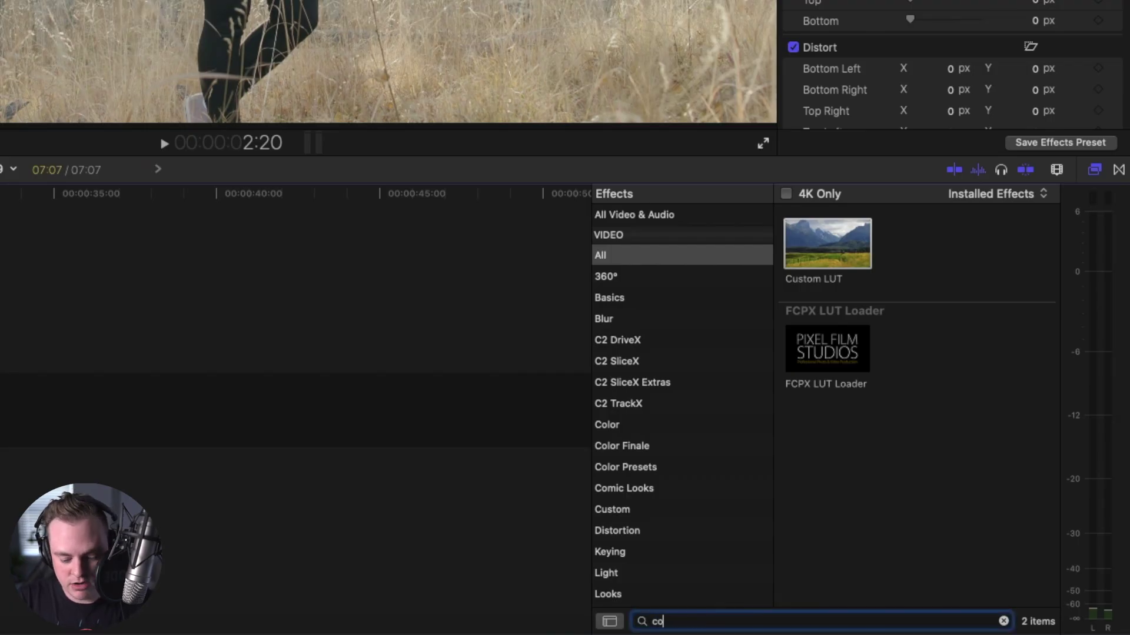
type("lor")
key("super+a")
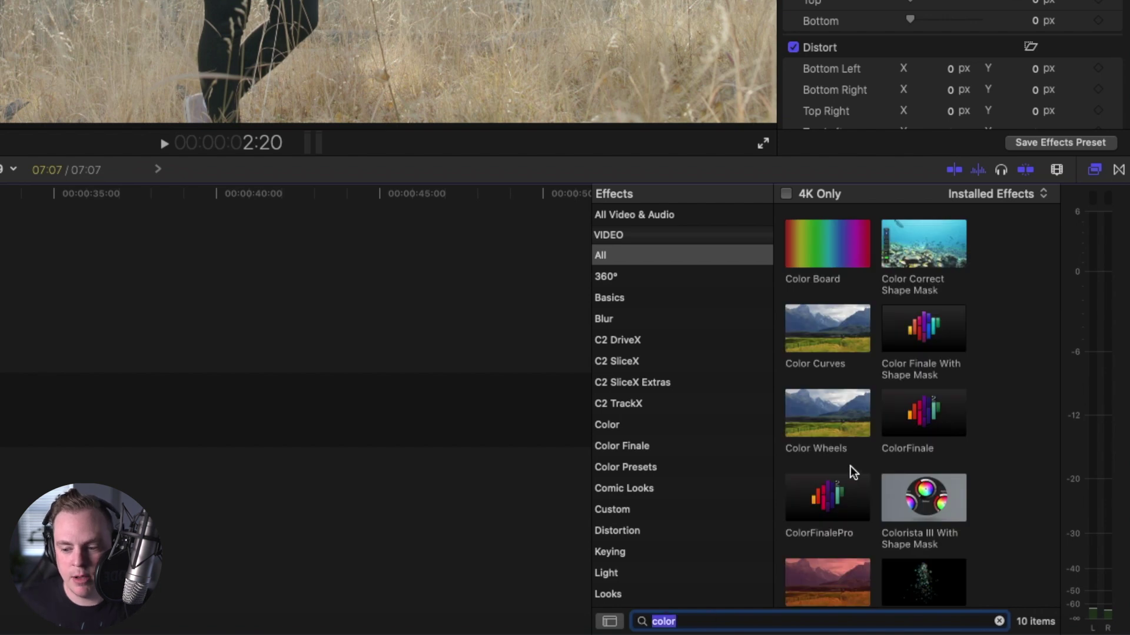
left_click_drag(824, 489, 51, 429)
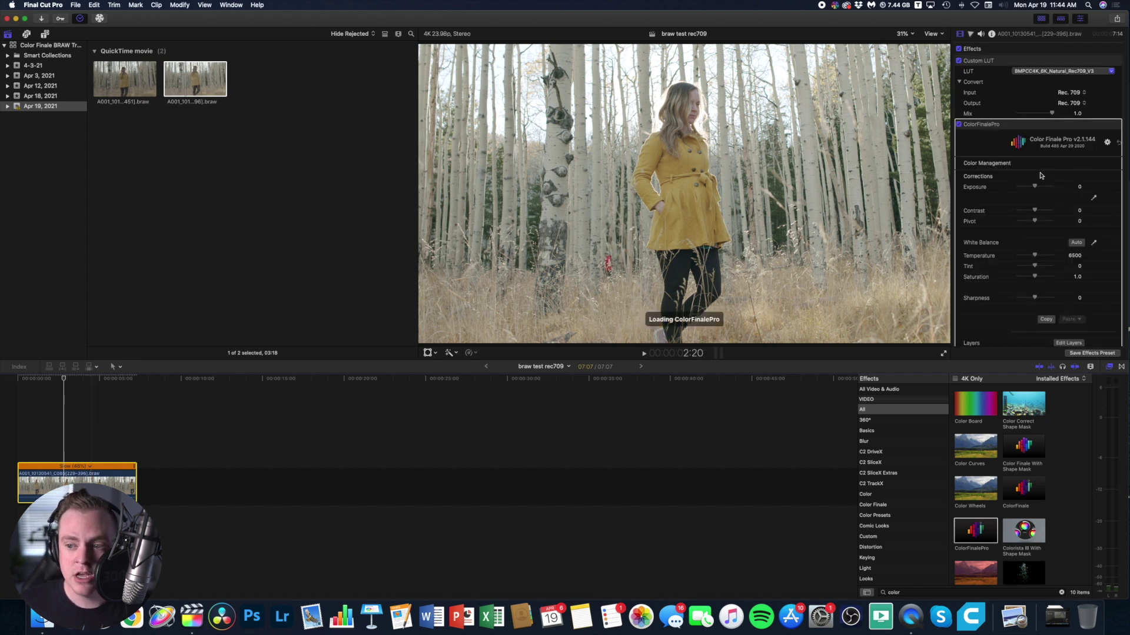
scroll(1015, 162, "down", 3)
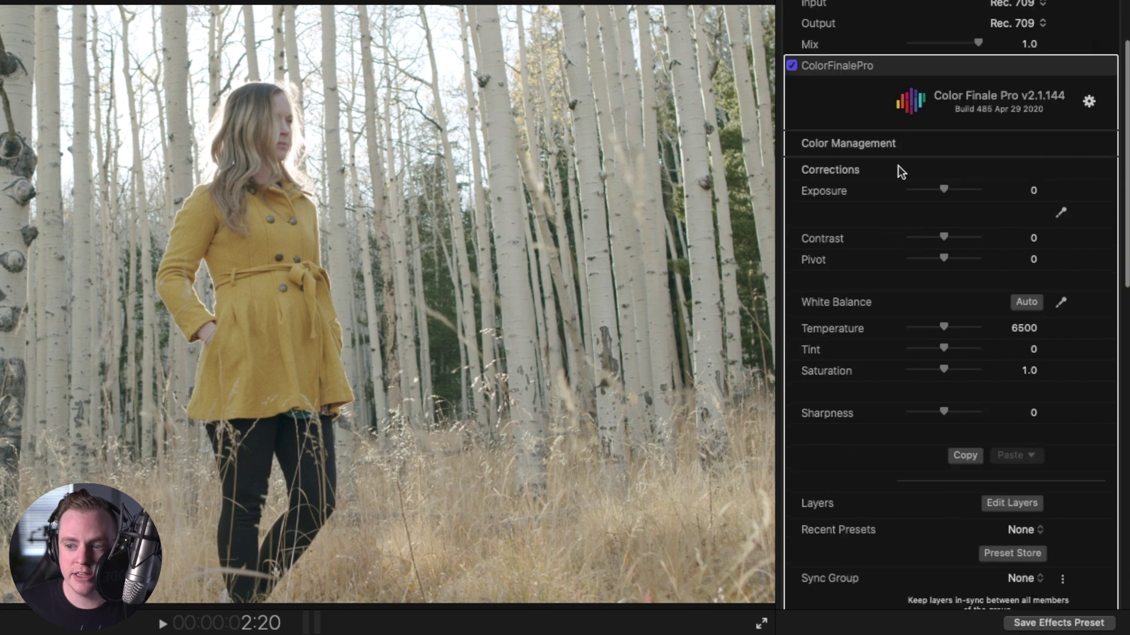
scroll(898, 171, "down", 1)
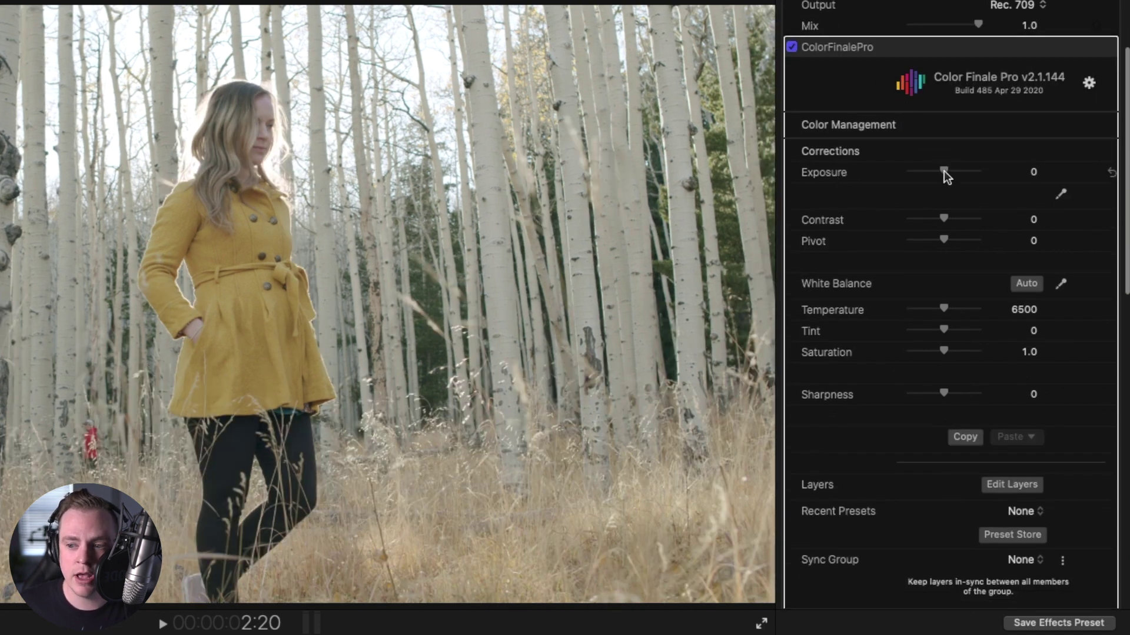
Lower Color Finale Pro exposure to -0.49 and raise contrast to about 22.
left_click_drag(945, 172, 940, 174)
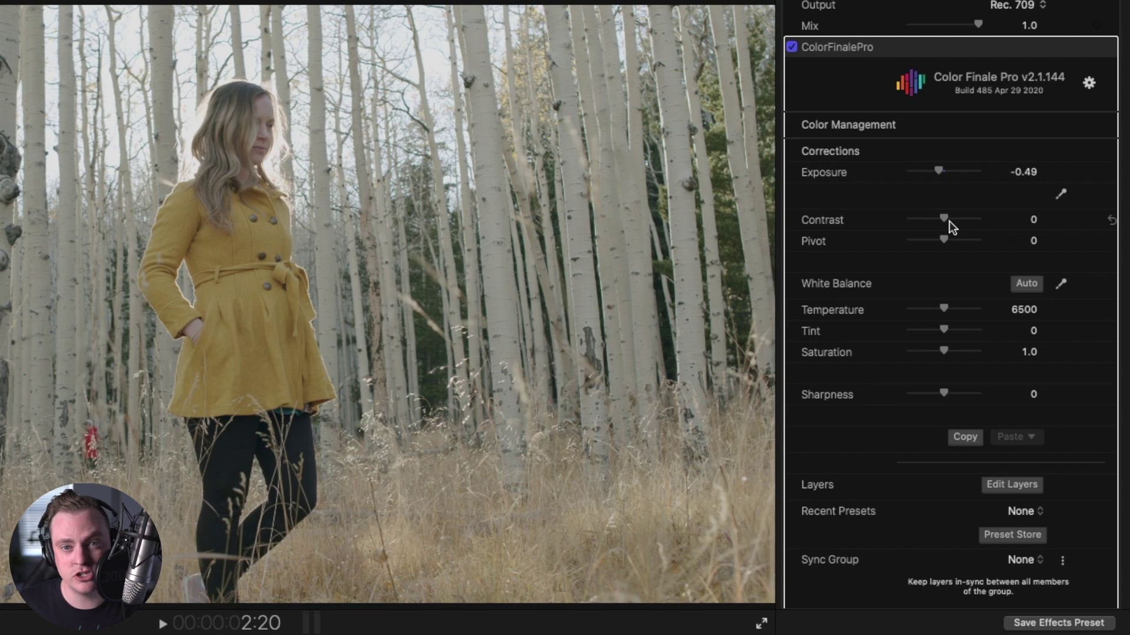
left_click_drag(943, 218, 951, 219)
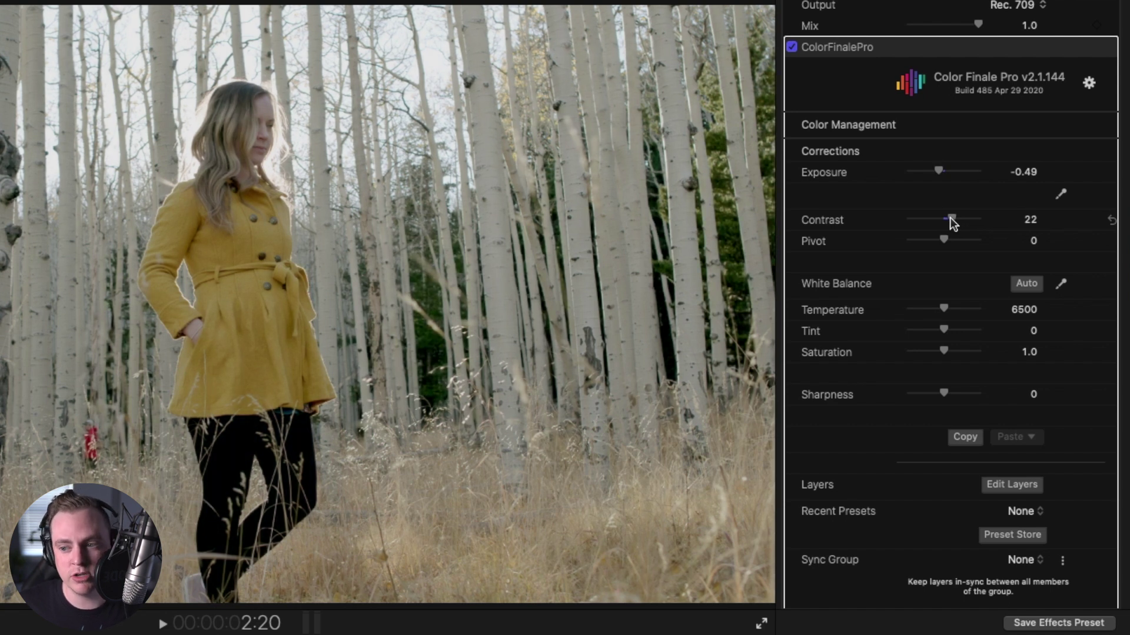
left_click_drag(951, 219, 952, 219)
scroll(1001, 236, "down", 2)
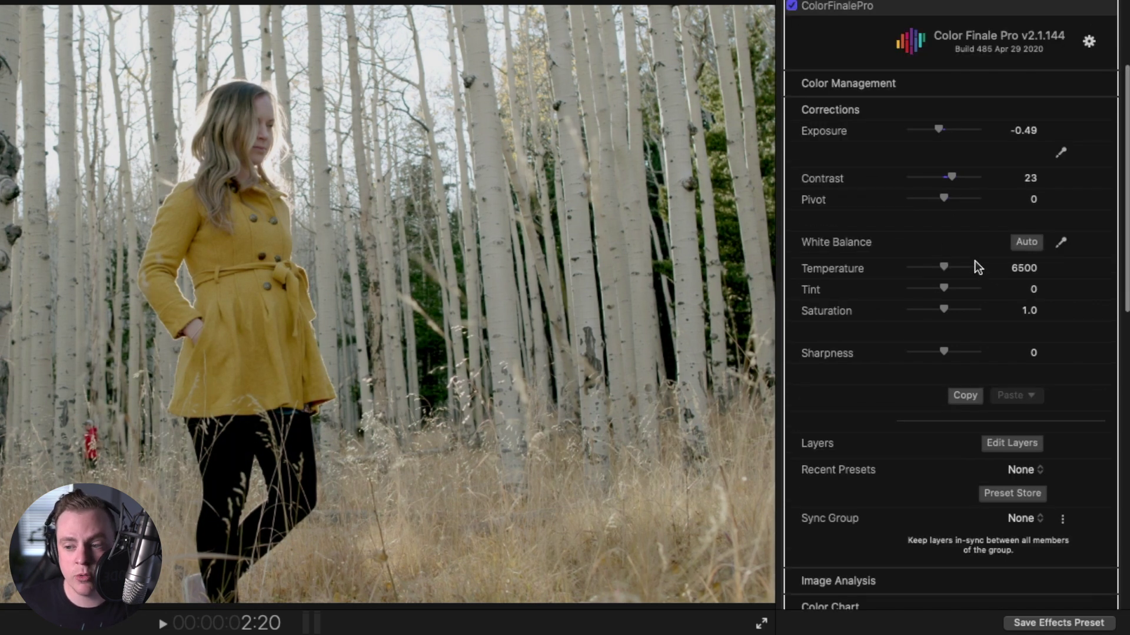
Lower the white balance temperature, then reset it back to 6500.
left_click_drag(943, 264, 945, 265)
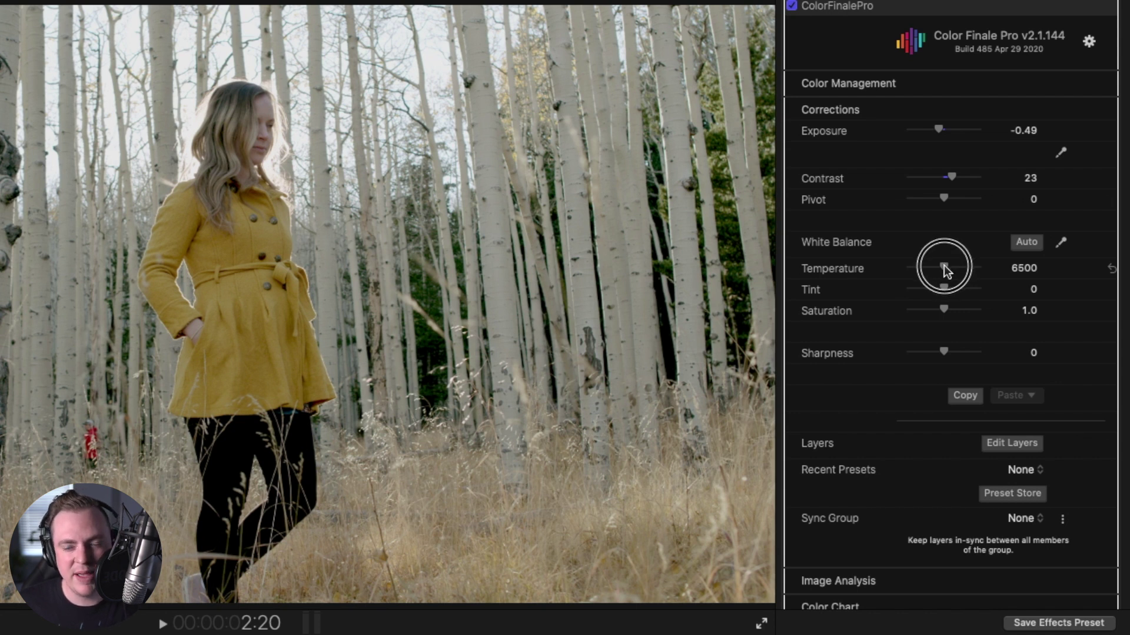
left_click_drag(945, 270, 936, 266)
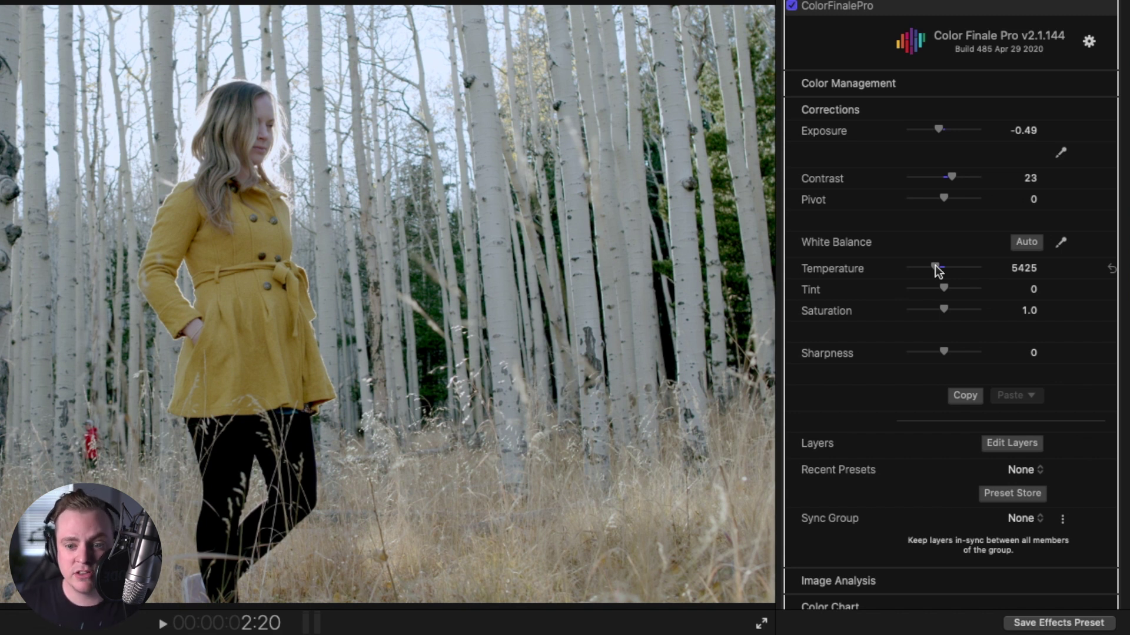
double_click(935, 266)
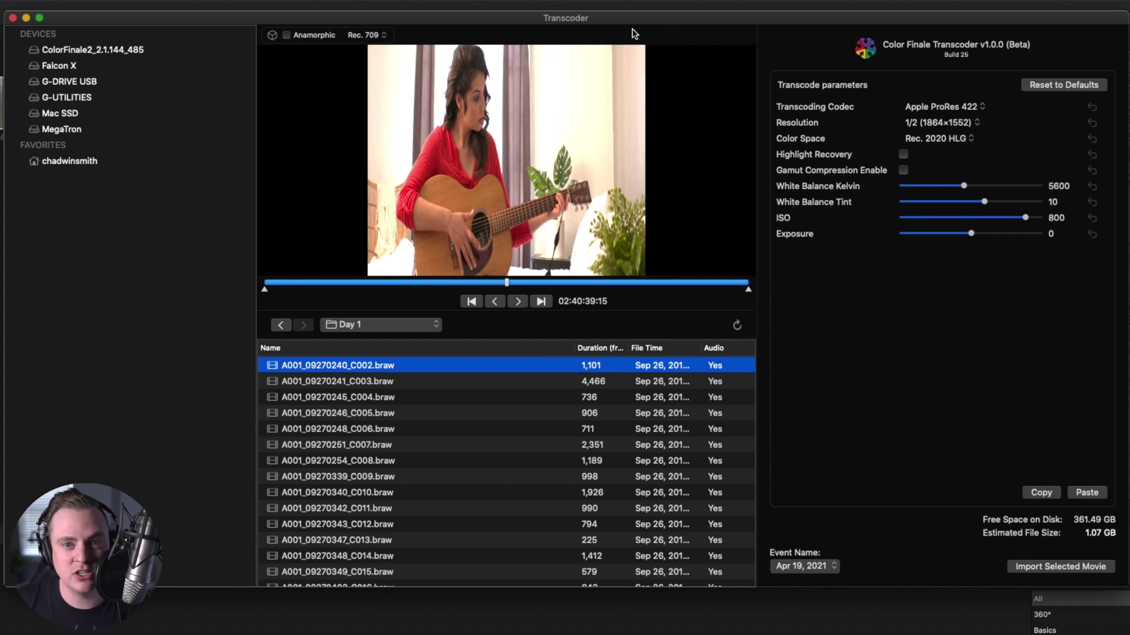
De-squeeze the anamorphic preview, scrub through the footage, and load clip A001_09270241_C003.braw.
left_click(287, 36)
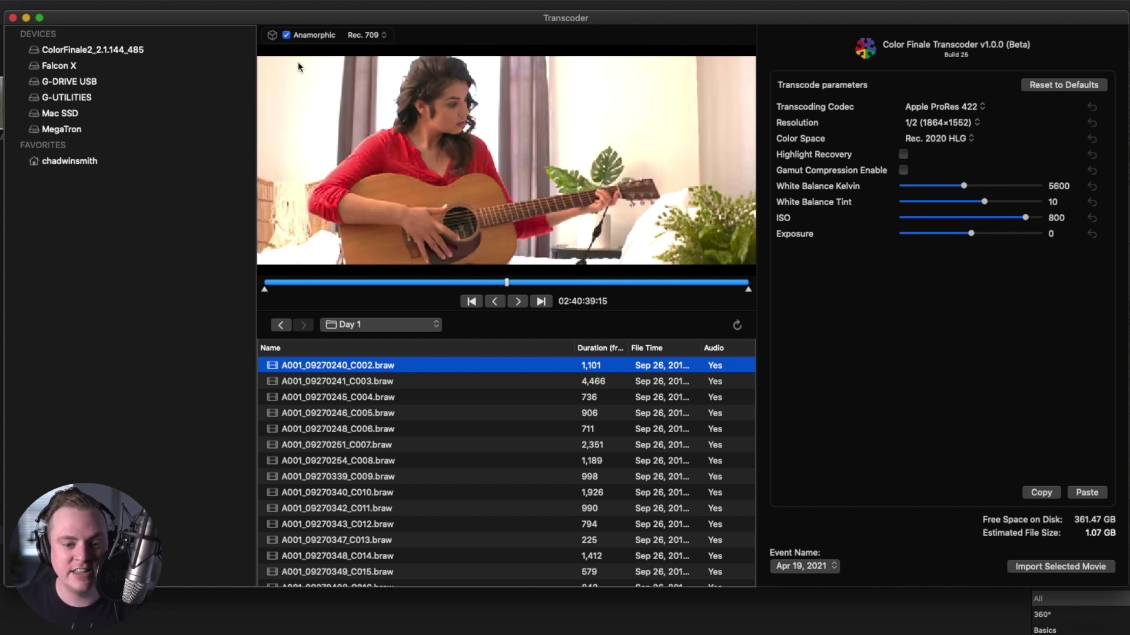
left_click(354, 282)
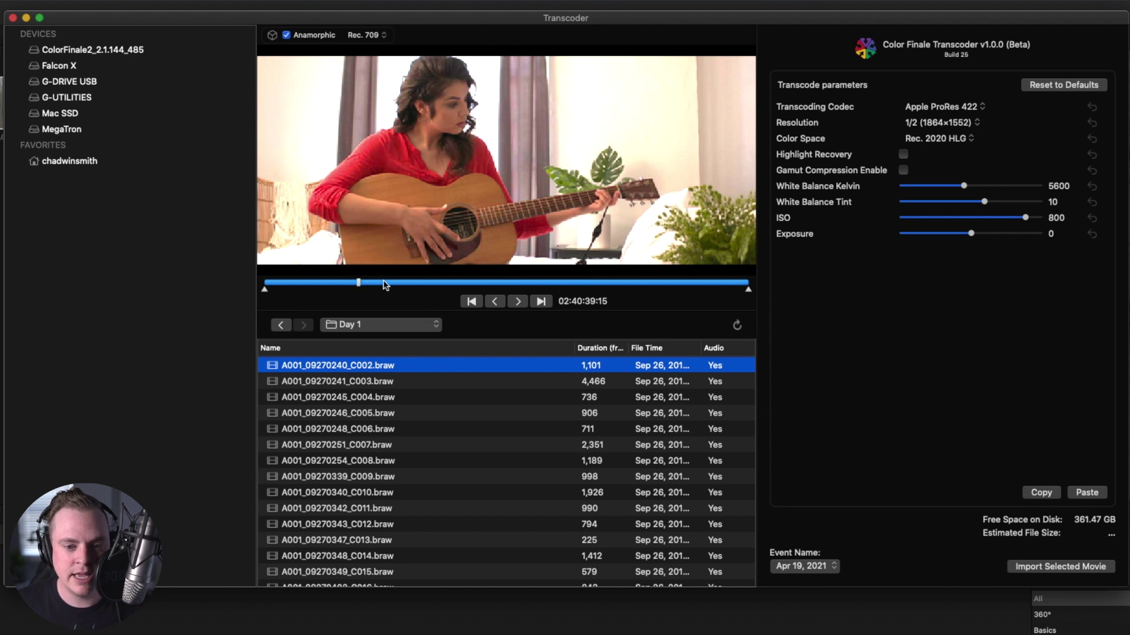
left_click_drag(352, 281, 622, 281)
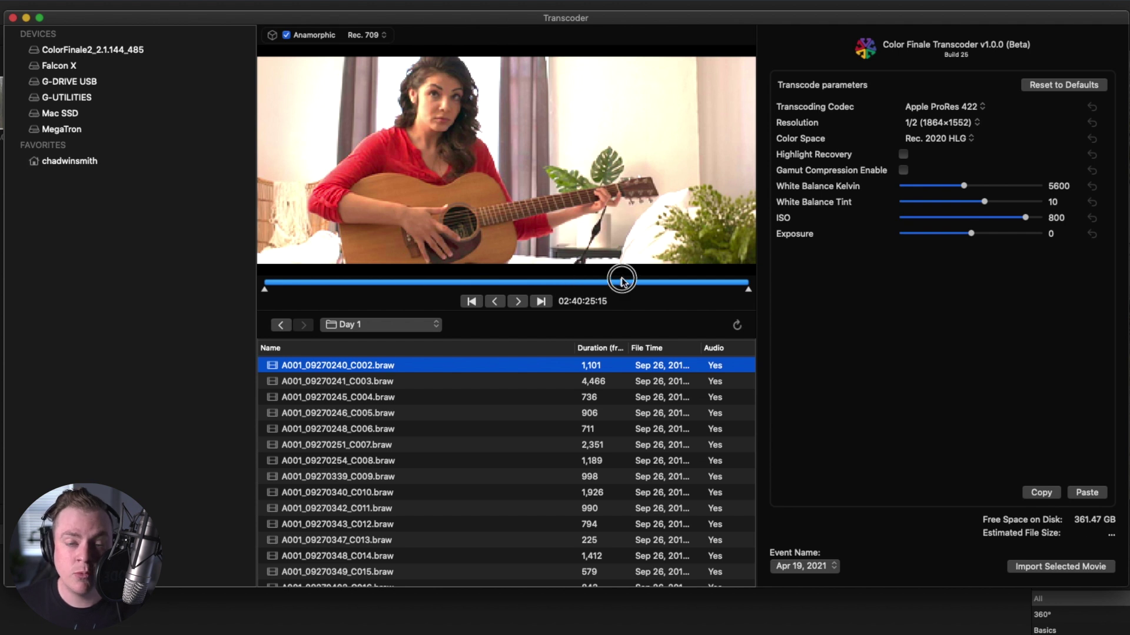
left_click(353, 381)
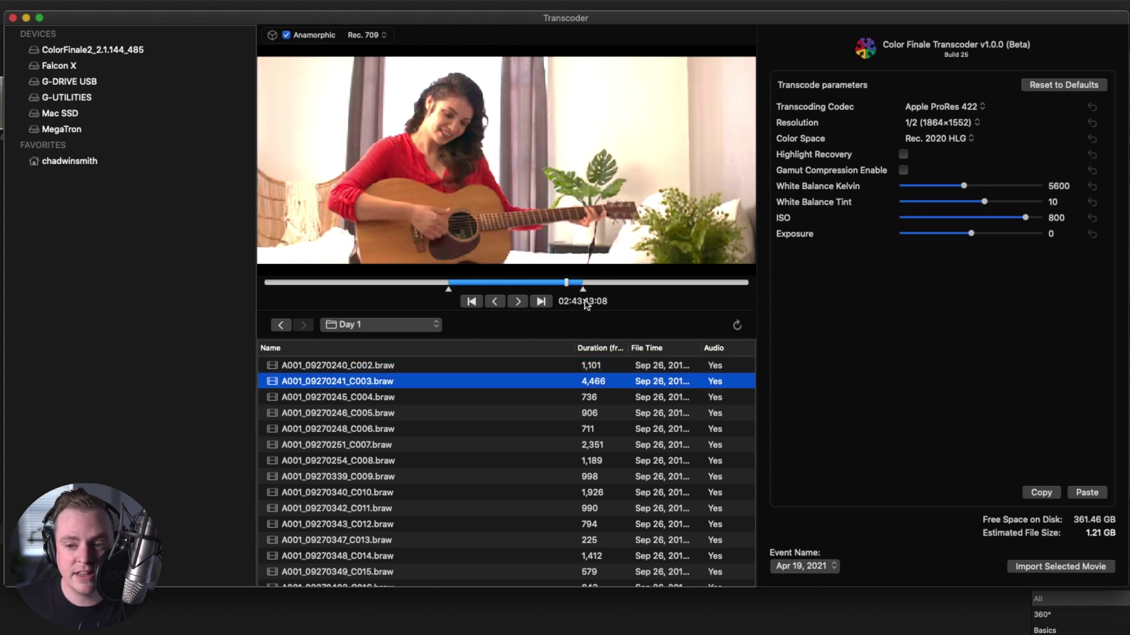
Set C003 to Apple ProRes 422 LT, Full (3728×3104) resolution, and BMD Film, Gen 4 color space.
left_click(955, 112)
left_click(954, 111)
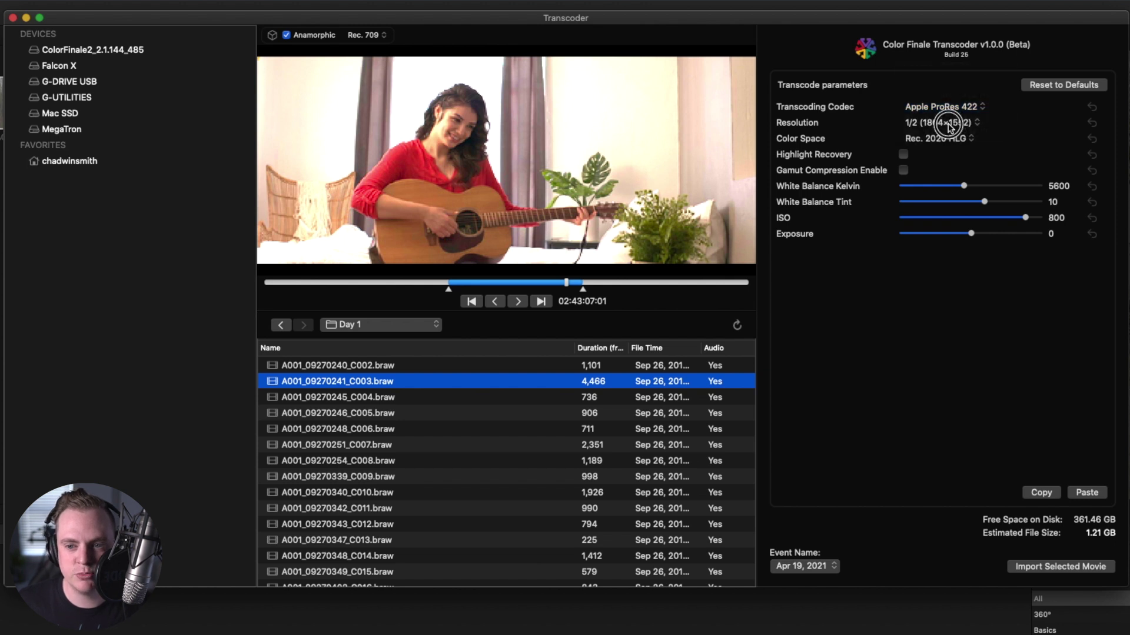
left_click(954, 112)
left_click(948, 120)
left_click(947, 122)
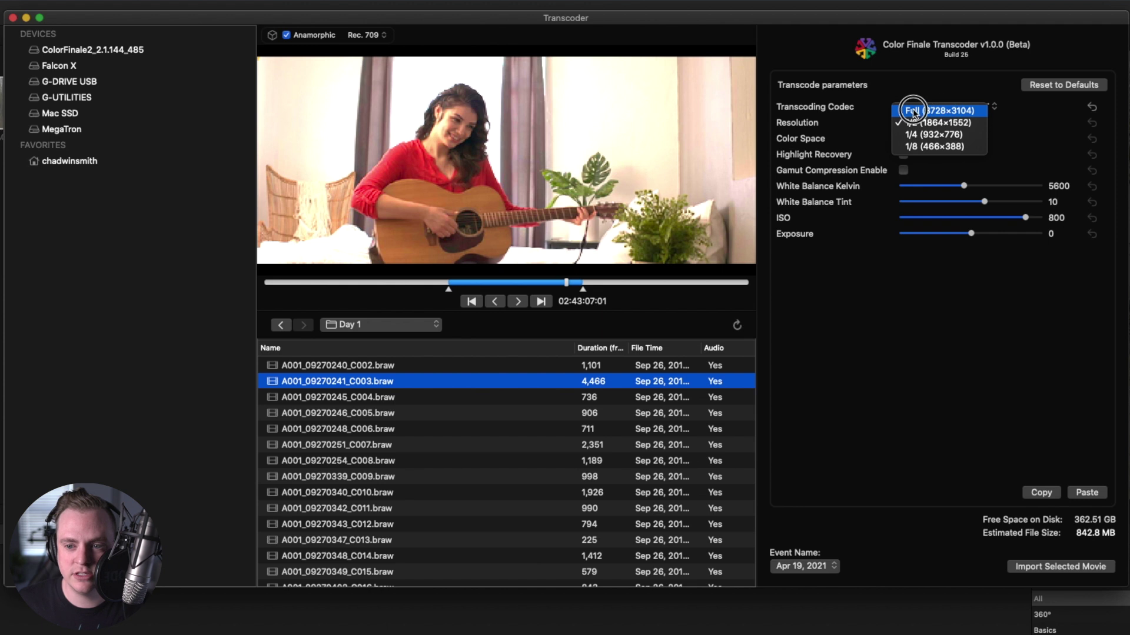
left_click(921, 113)
left_click(941, 141)
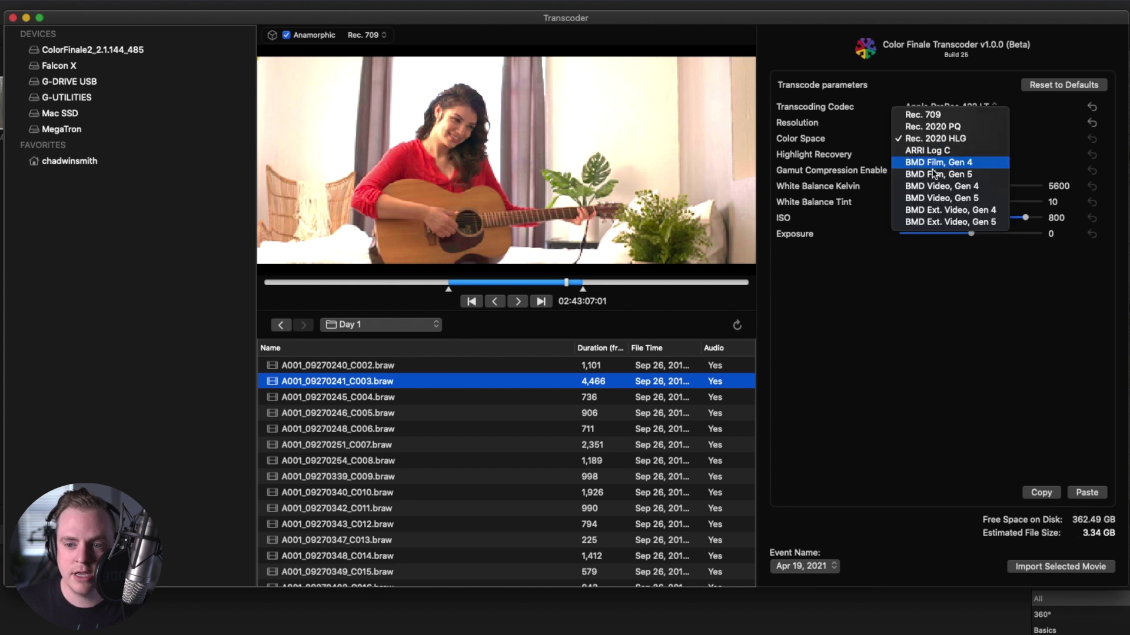
left_click(920, 163)
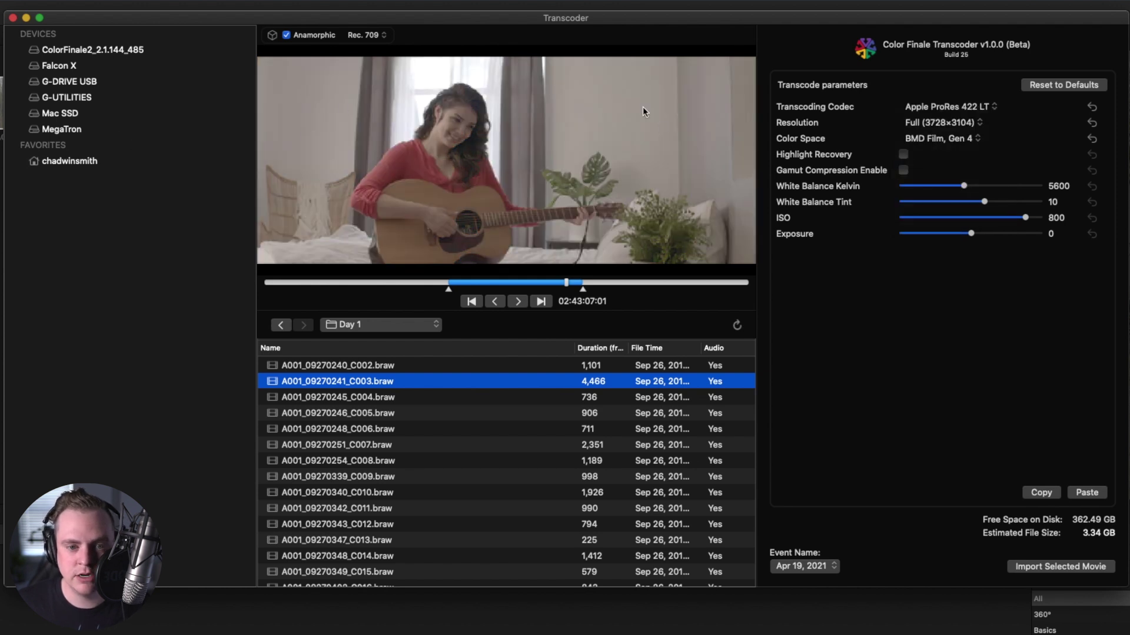
Enable Highlight Recovery, set white balance tint to 0, and lower ISO from 800 to 500.
left_click(903, 154)
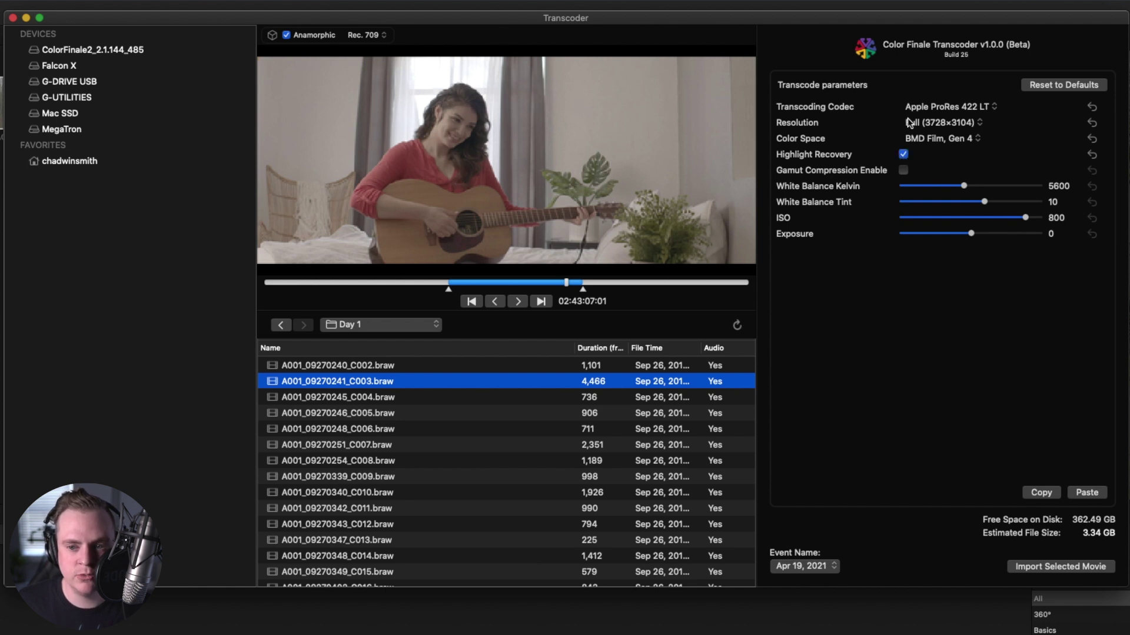
left_click(903, 155)
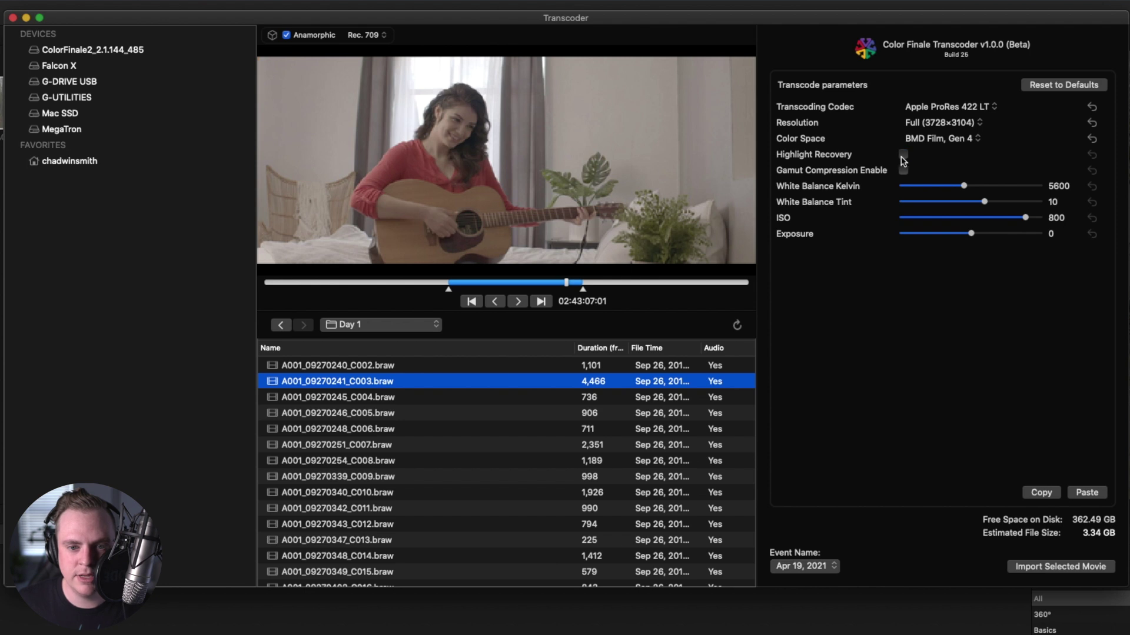
left_click(903, 155)
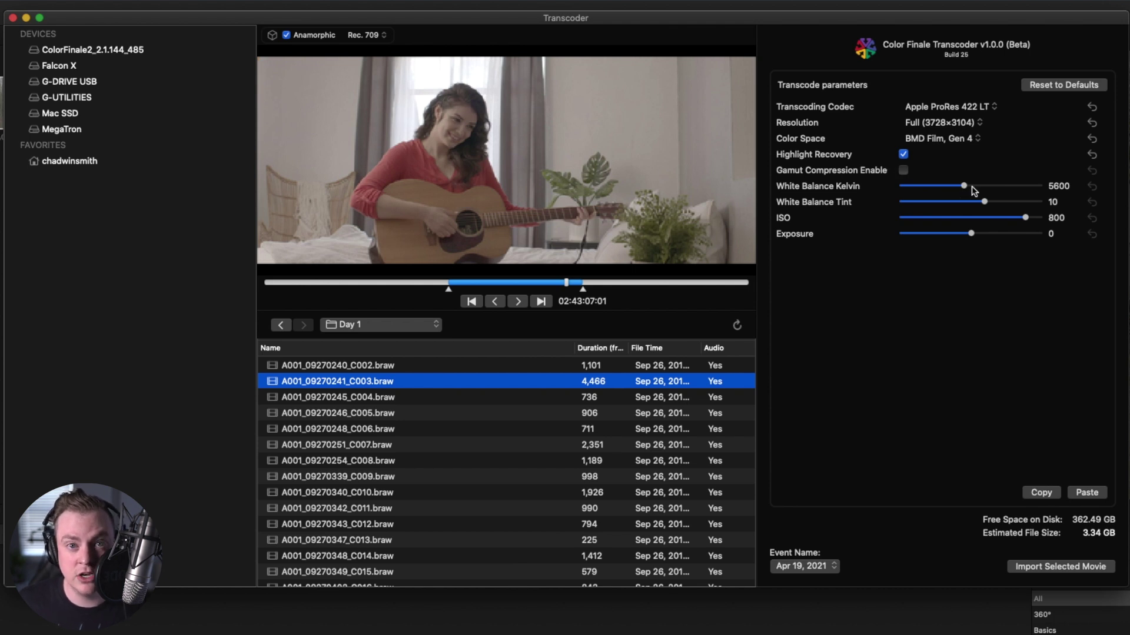
left_click(1053, 203)
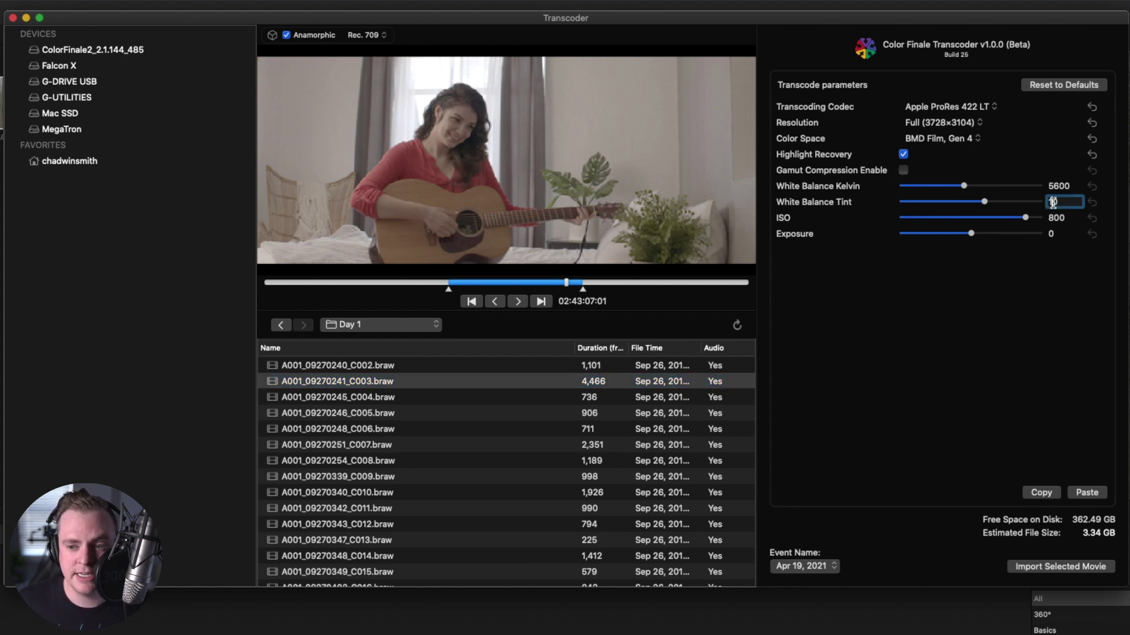
type("0")
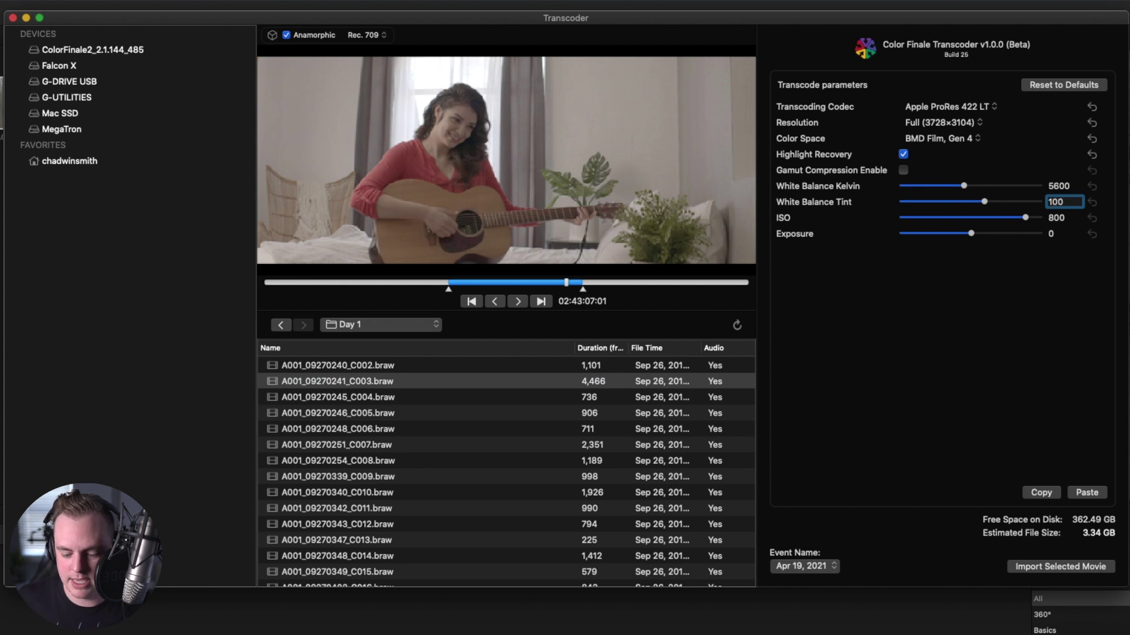
type("0")
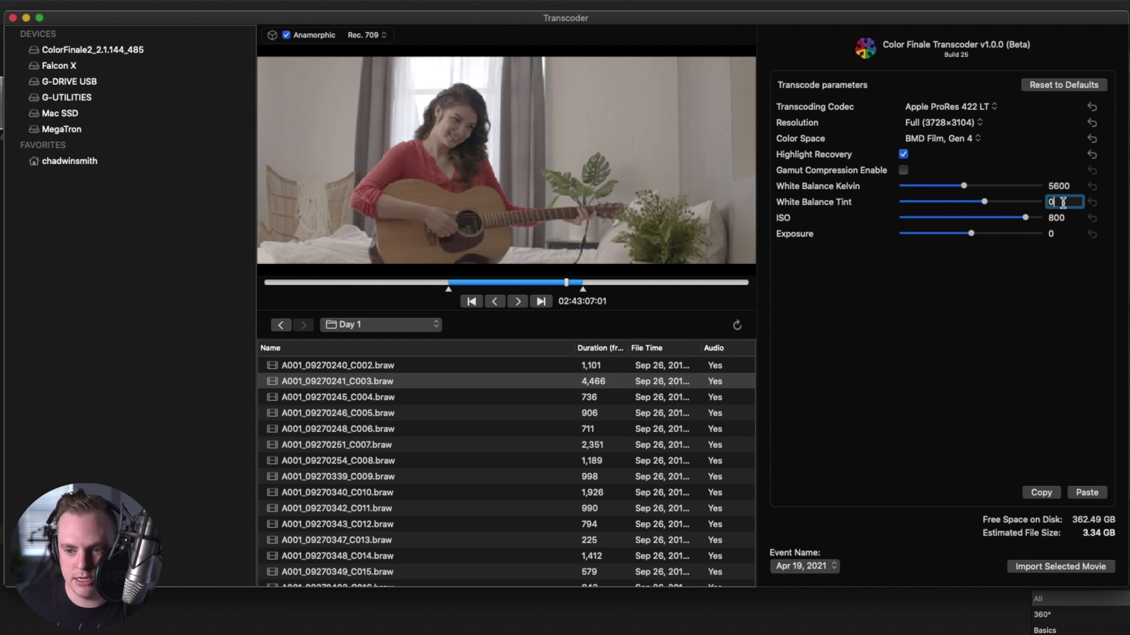
key("Return")
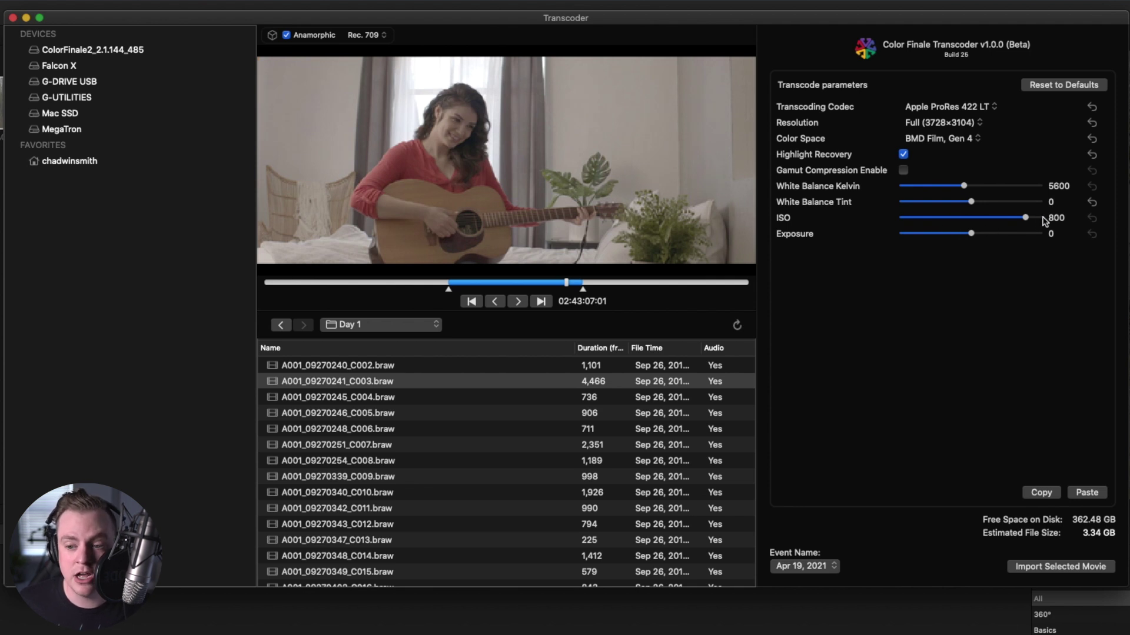
left_click_drag(1025, 218, 997, 220)
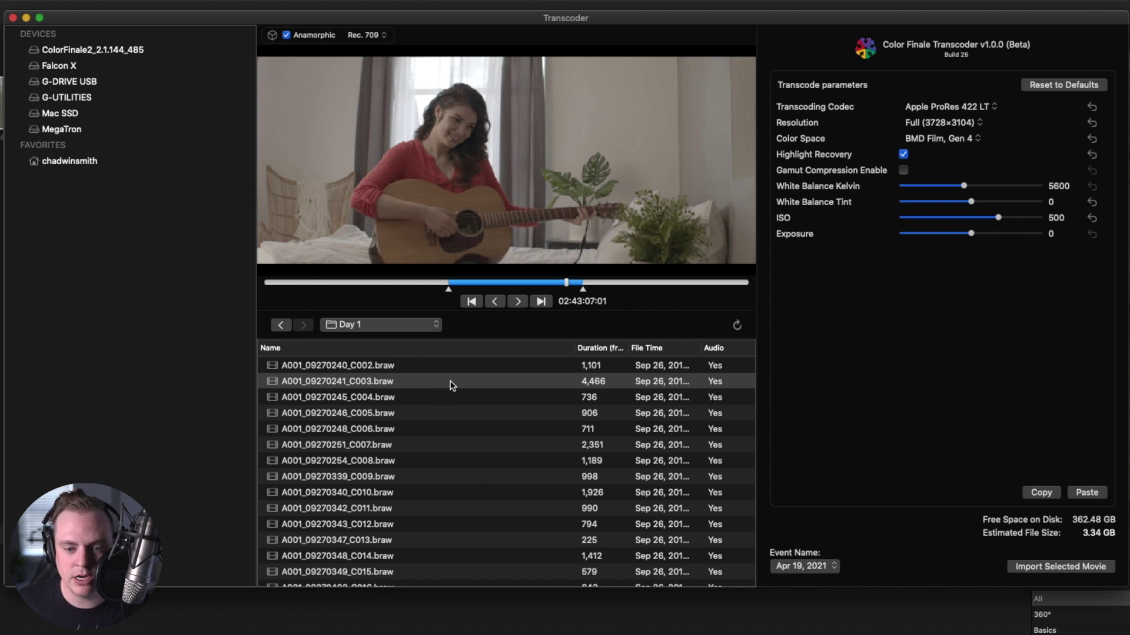
Import clip C003 into the Color Finale BRAW Transcoder.fcpbundle library.
left_click(1047, 568)
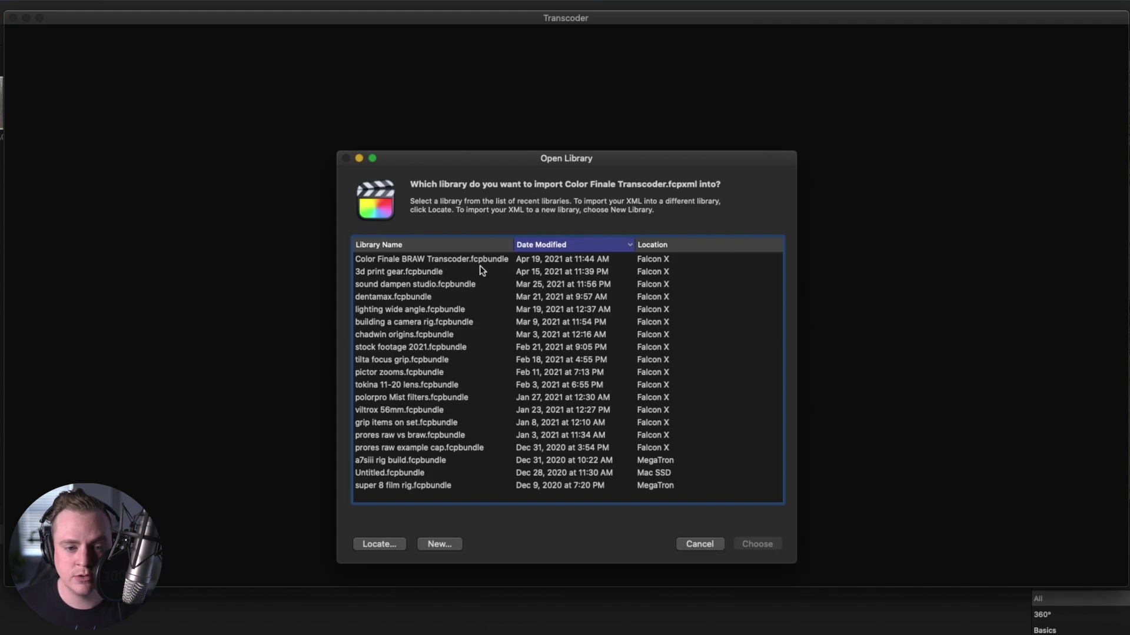
left_click(447, 263)
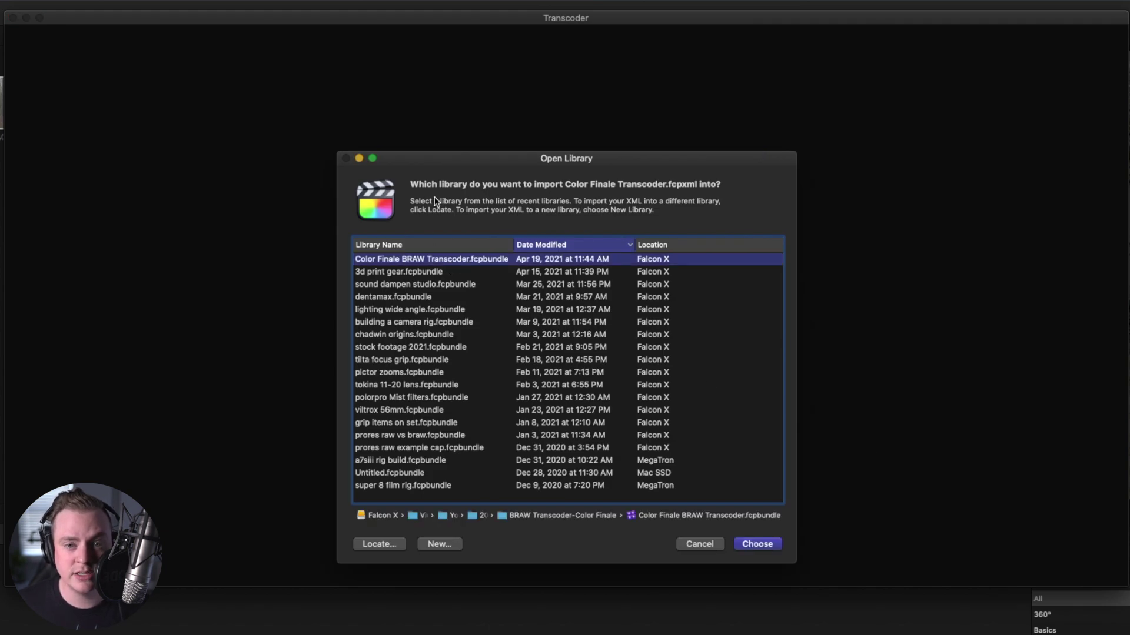
left_click(757, 544)
Place the imported C003 guitar clip in the timeline after the forest clip and fit the timeline.
left_click(116, 138)
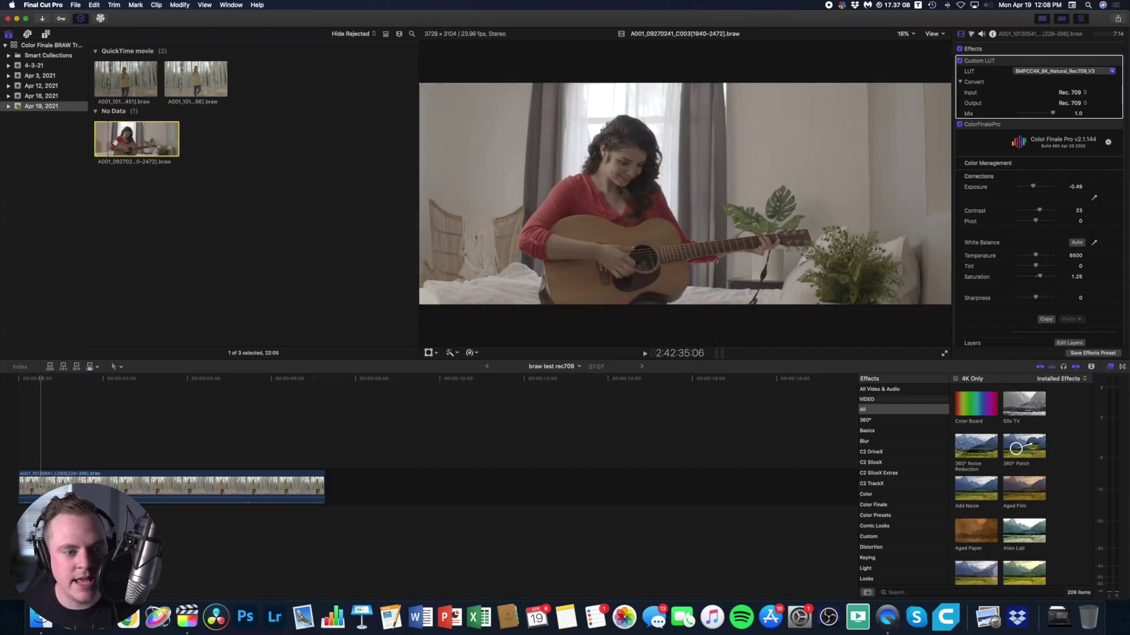
left_click_drag(116, 139, 345, 465)
left_click(346, 448)
key("cmd+minus")
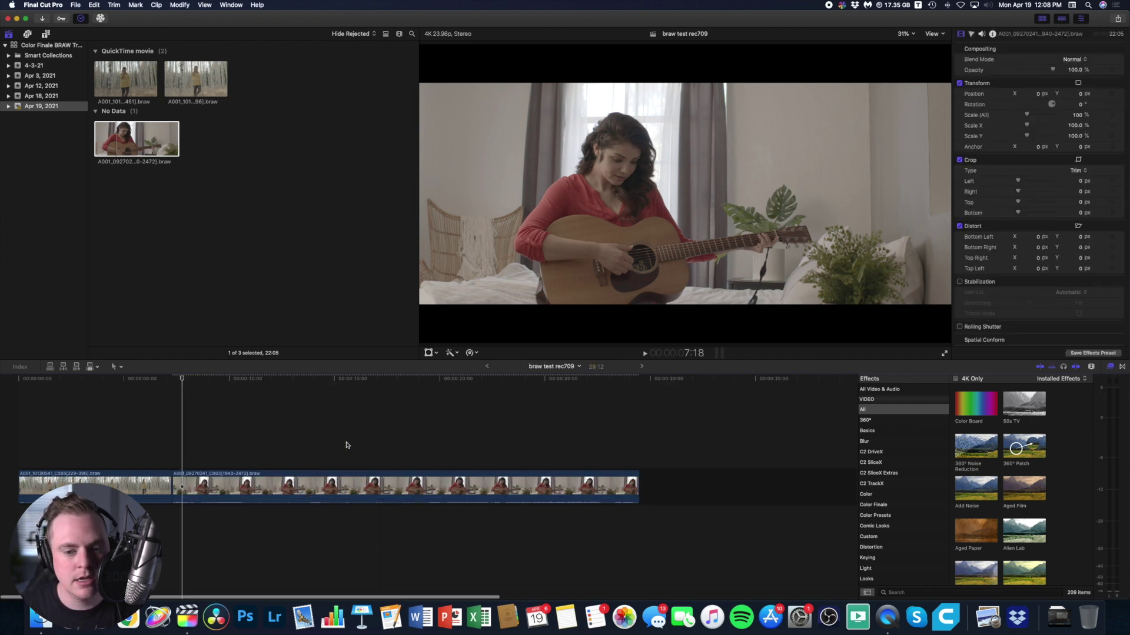
Play back the edit, then select the guitar clip and bring up its Color Board.
key("space")
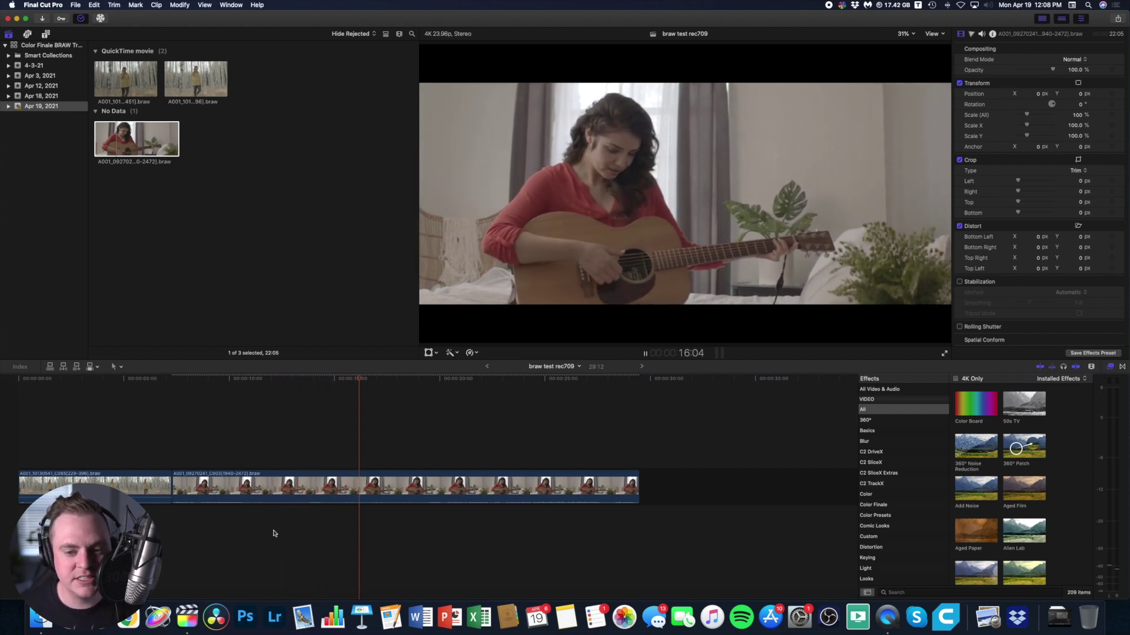
key("space")
left_click(390, 494)
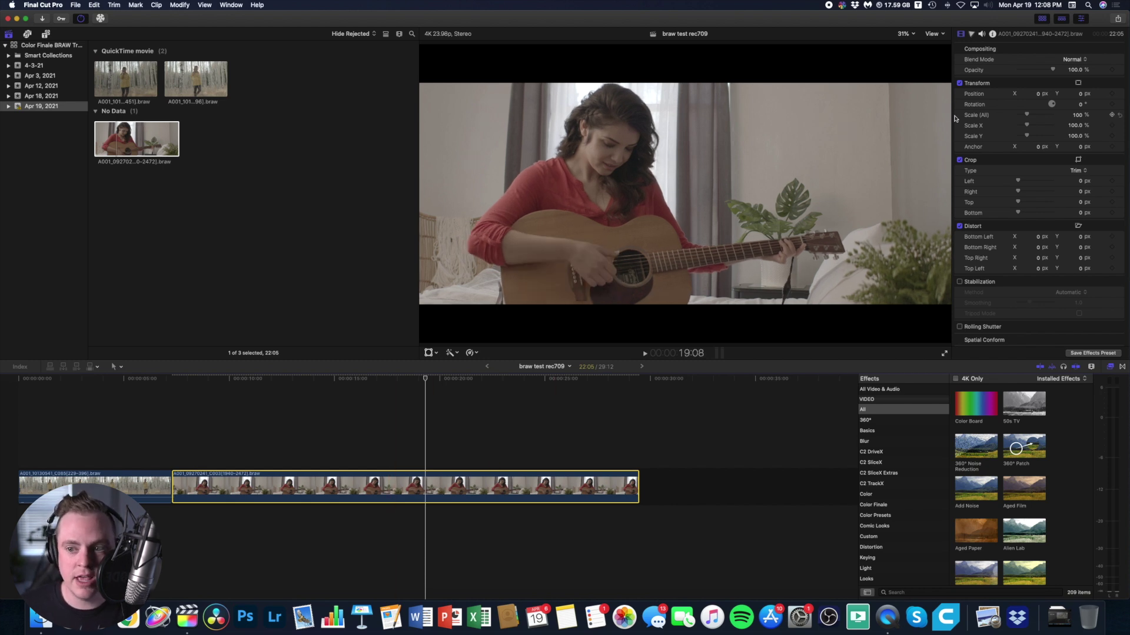
left_click(972, 35)
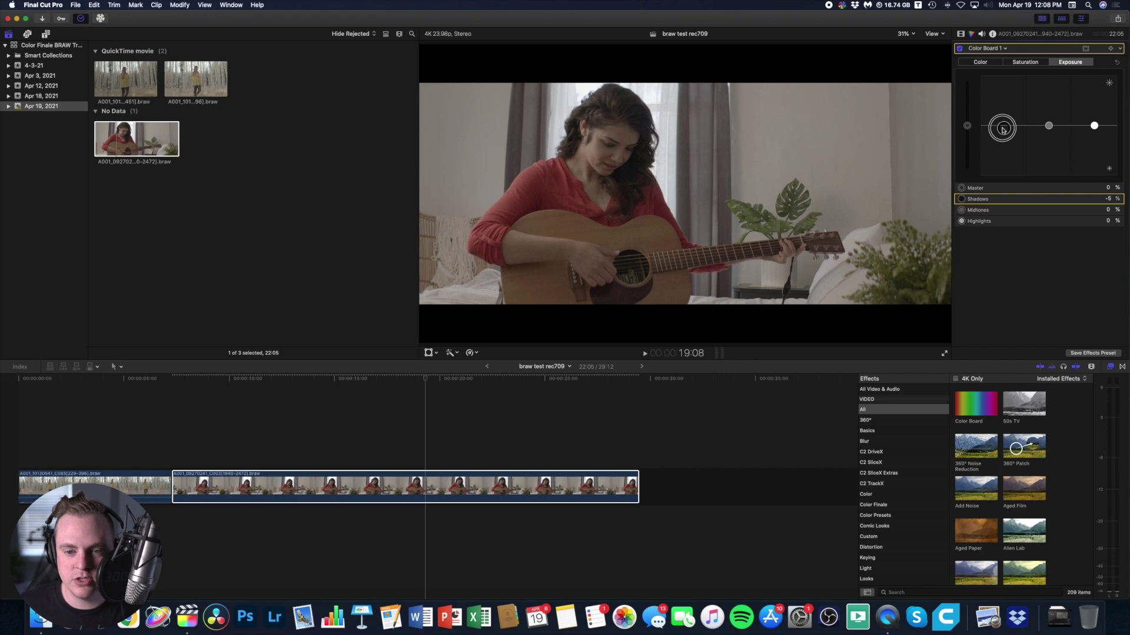
Select the highlights exposure puck in the guitar clip's Color Board.
left_click(1093, 126)
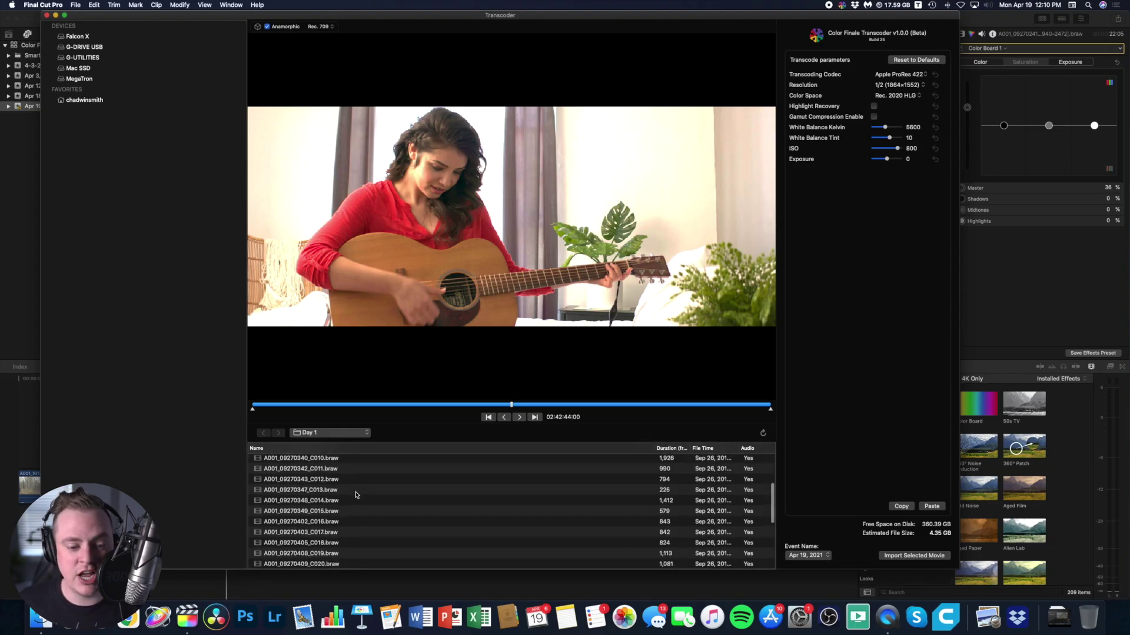
Preview Day 1 clips C010 and C014, ending on A001_09270246_C005.braw.
left_click(356, 495)
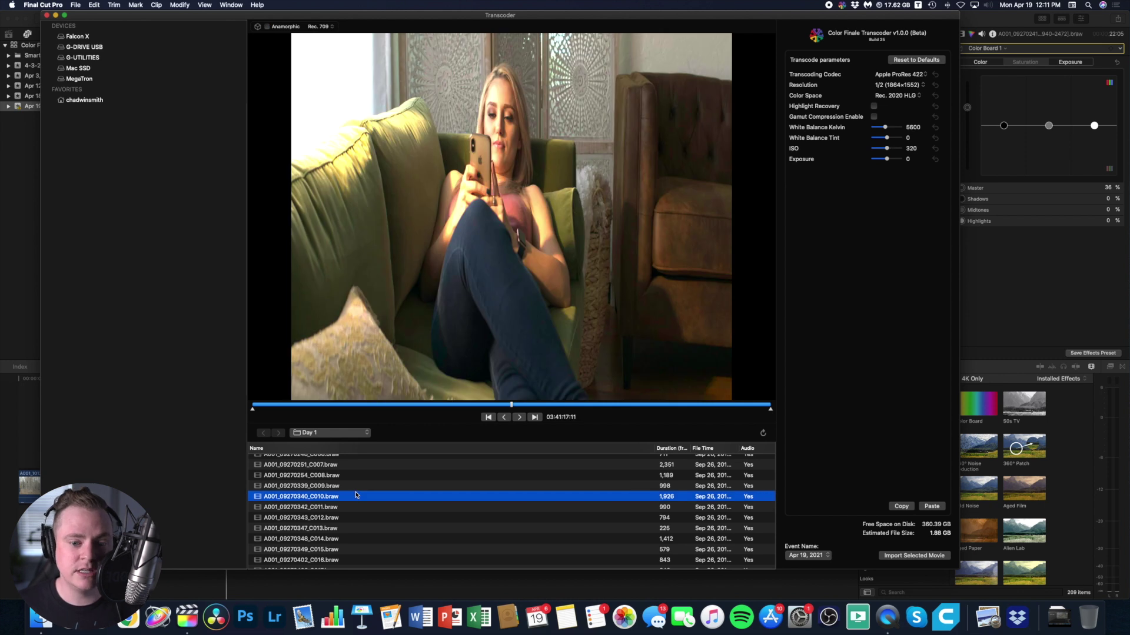
scroll(356, 496, "down", 3)
left_click(353, 496)
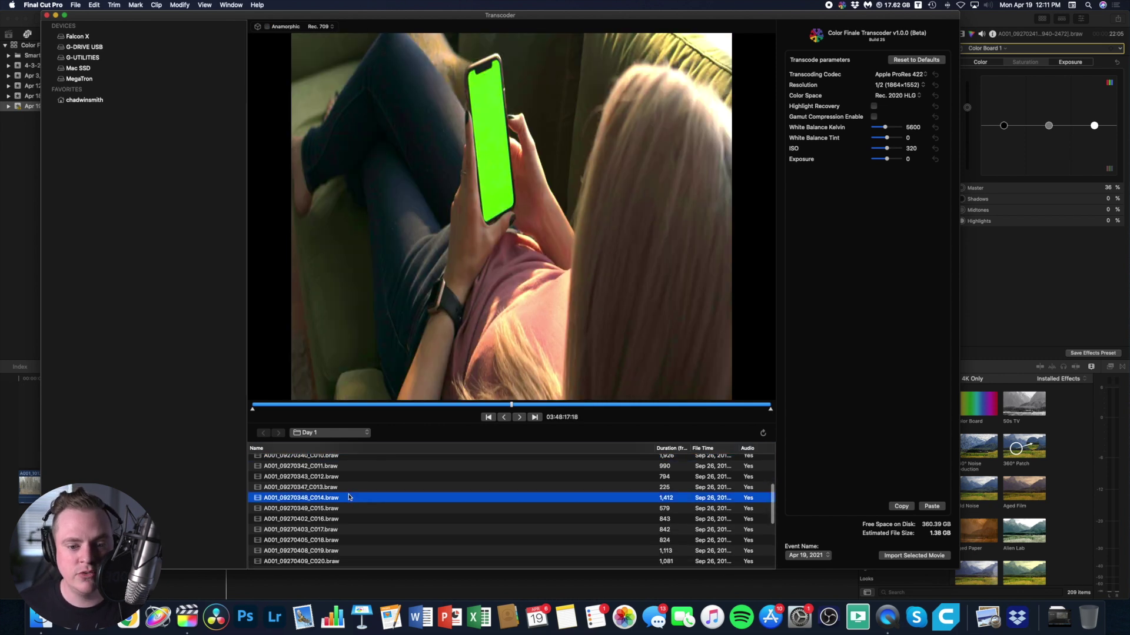
scroll(350, 496, "up", 5)
left_click(329, 492)
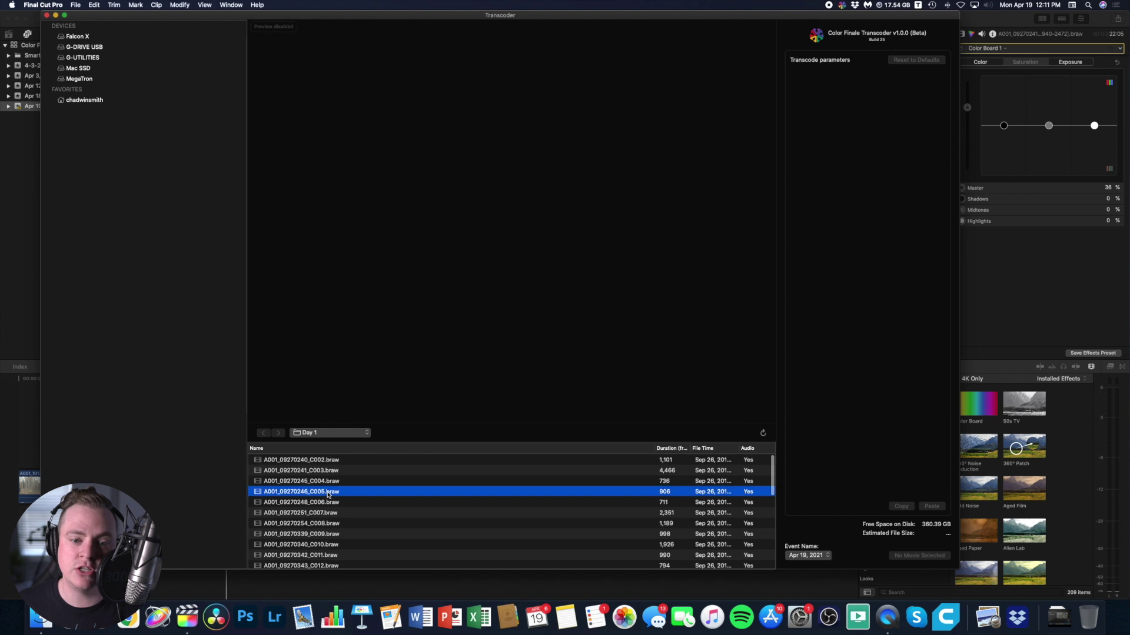